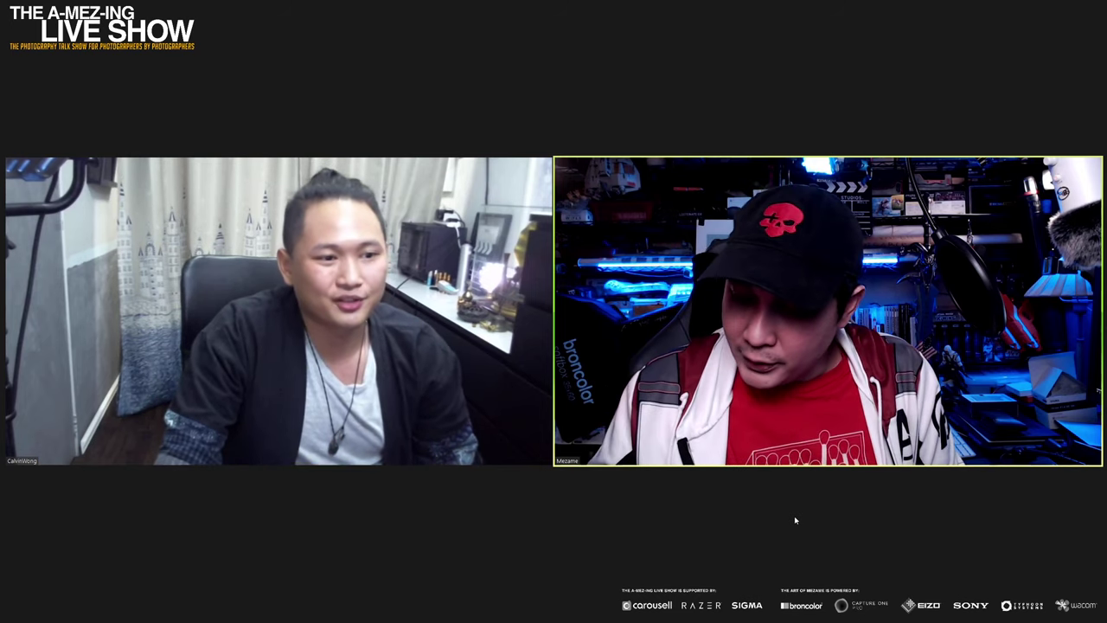
# Open the meeting's advanced sharing options and allow all participants to share their screen
pyautogui.click(610, 607)
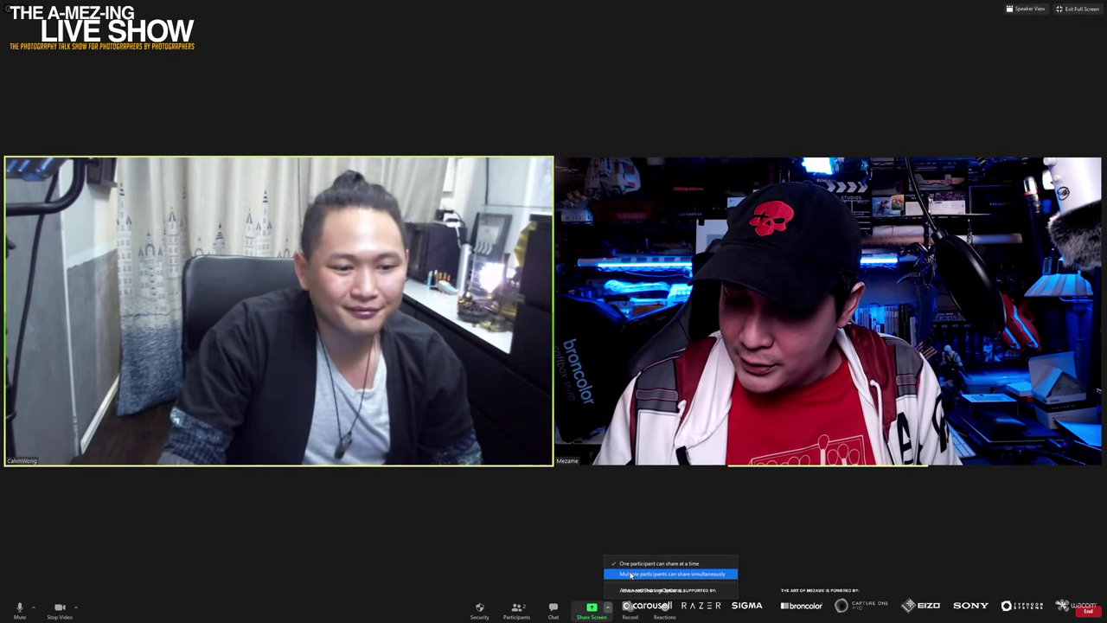
pyautogui.click(657, 590)
pyautogui.click(489, 325)
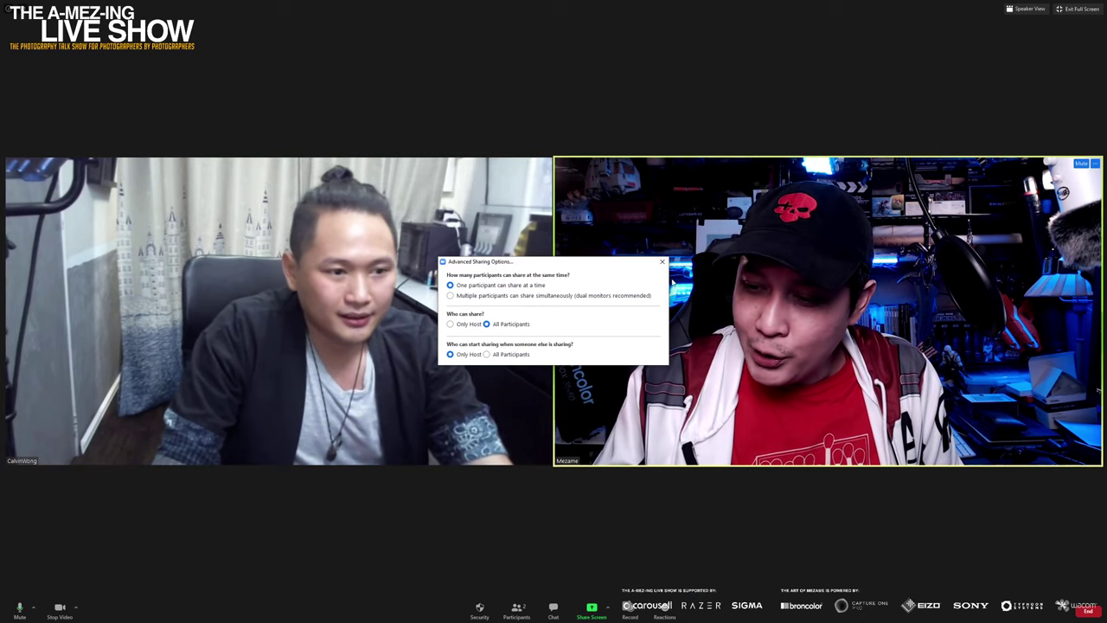
pyautogui.click(662, 261)
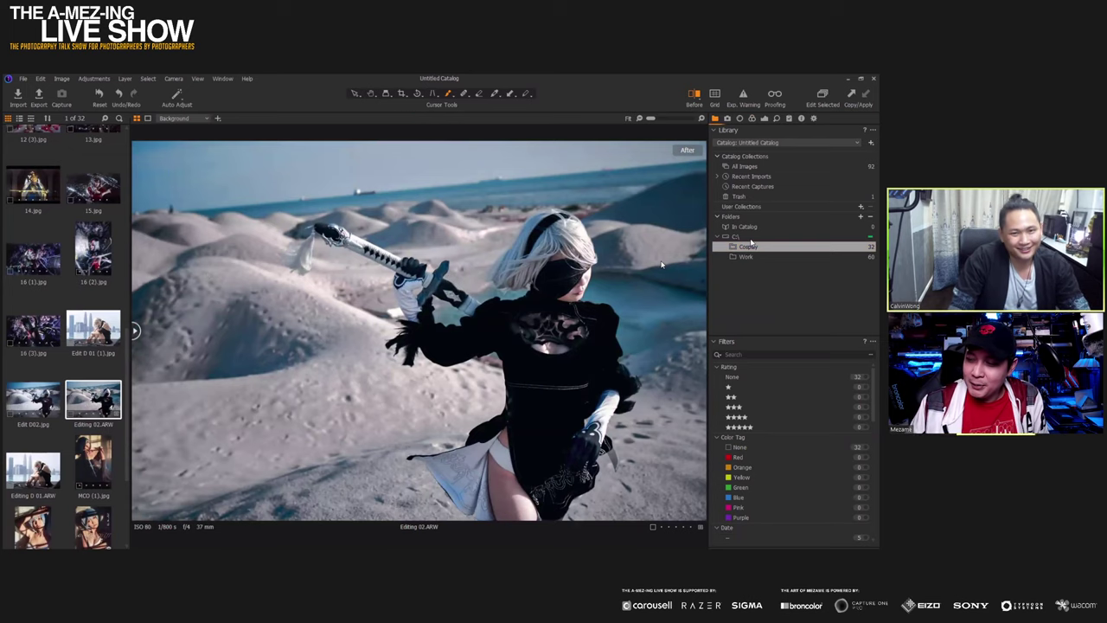
# Enlarge the shared screen area beside the participant videos
pyautogui.moveTo(879, 333); pyautogui.dragTo(919, 335)
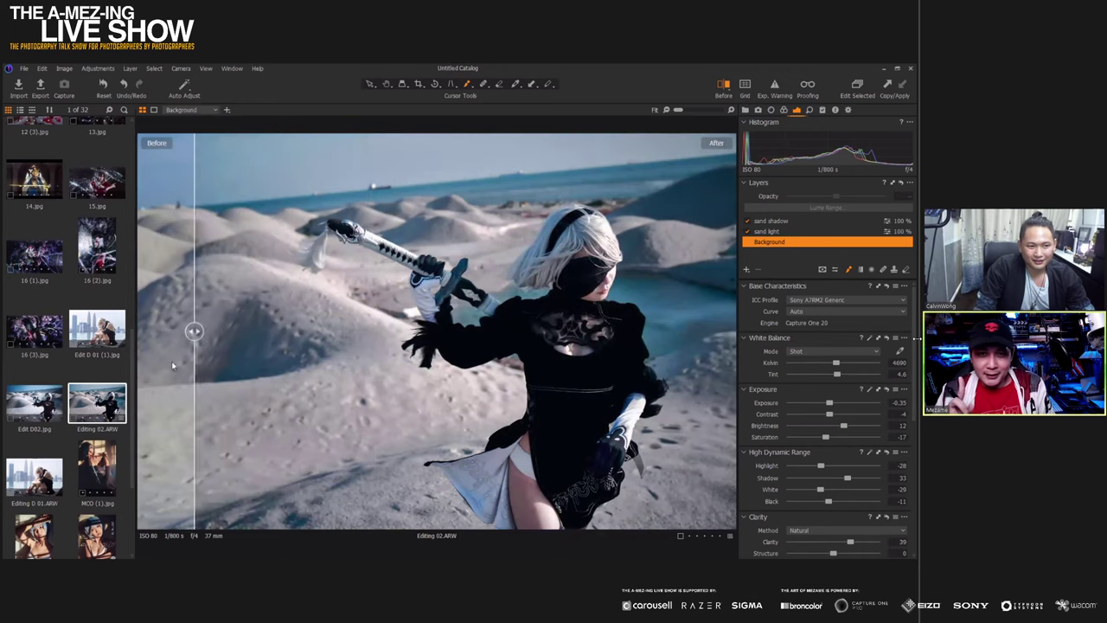
pyautogui.click(539, 138)
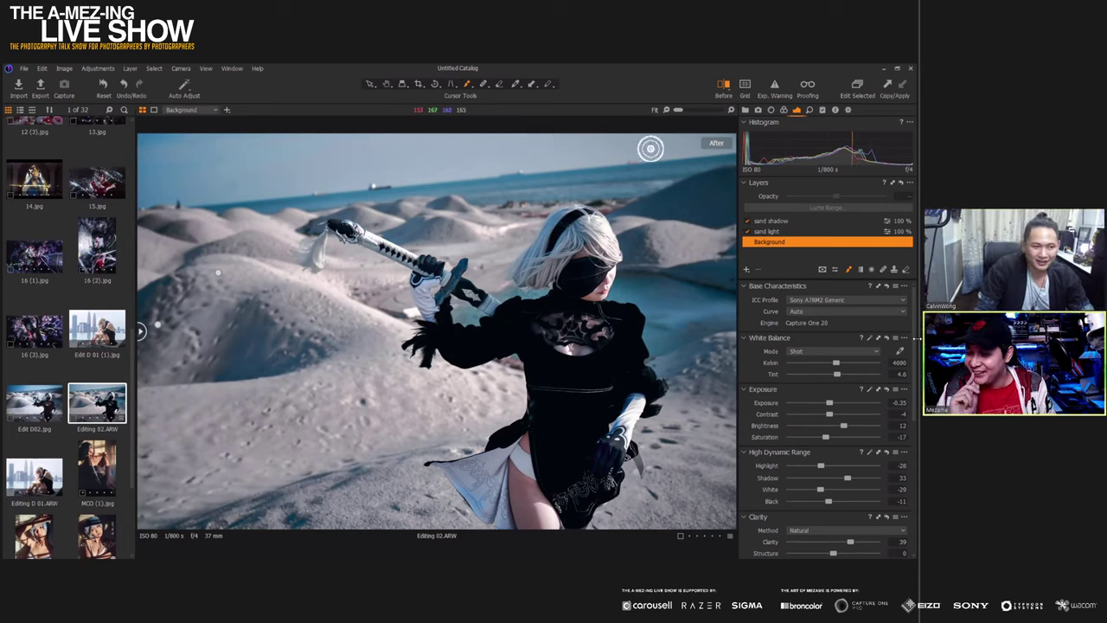
# Toggle the sand light and sand shadow layers off and back on to compare their effect on the dunes
pyautogui.click(773, 232)
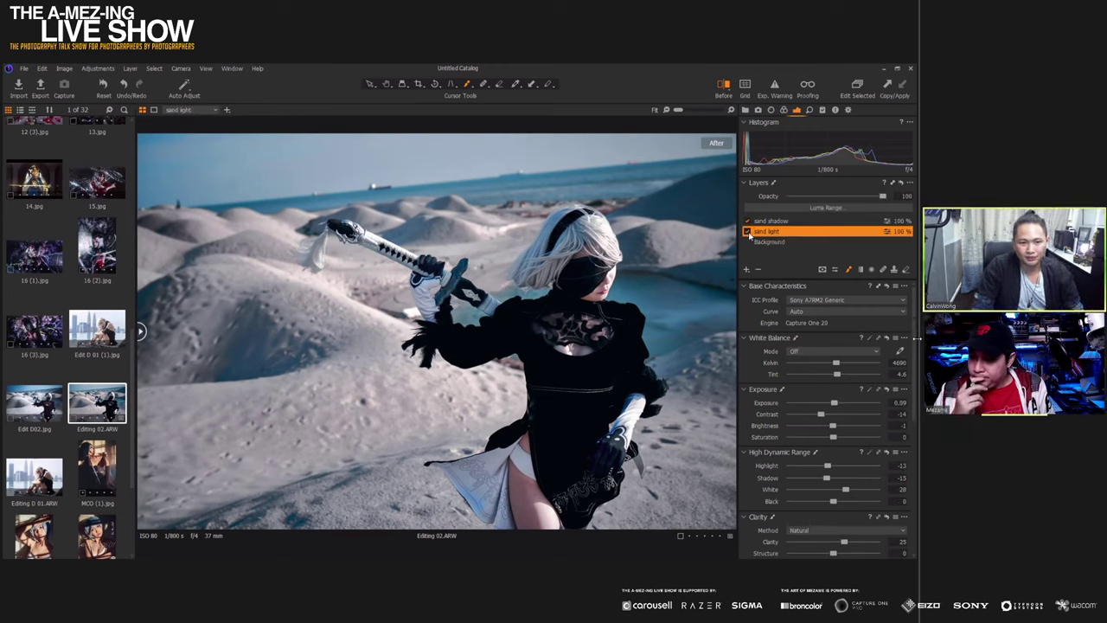
pyautogui.click(747, 232)
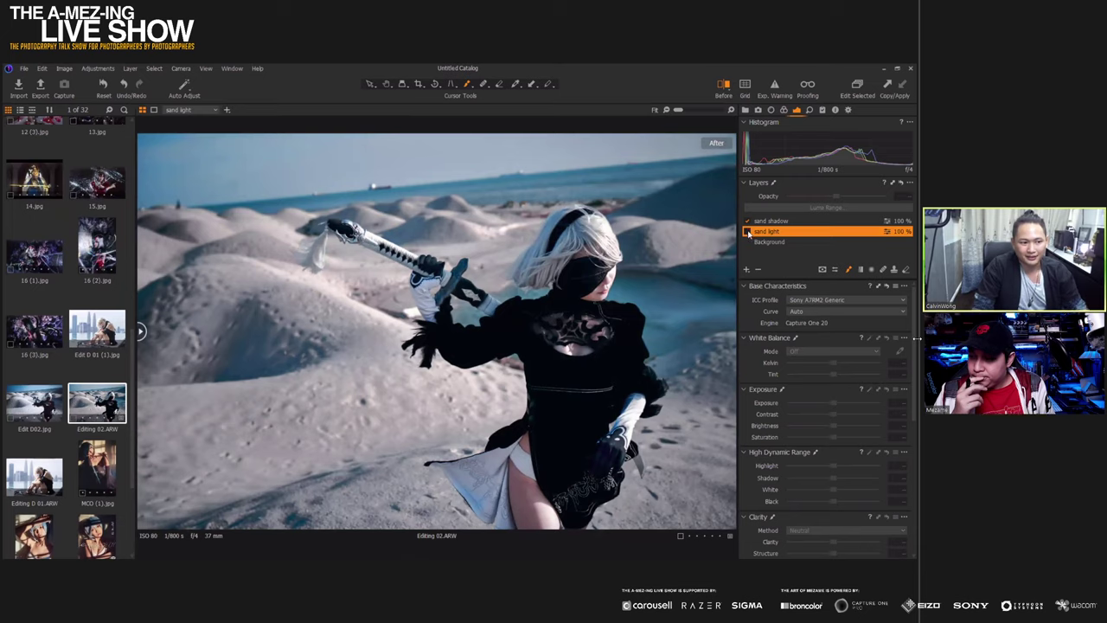
pyautogui.click(747, 231)
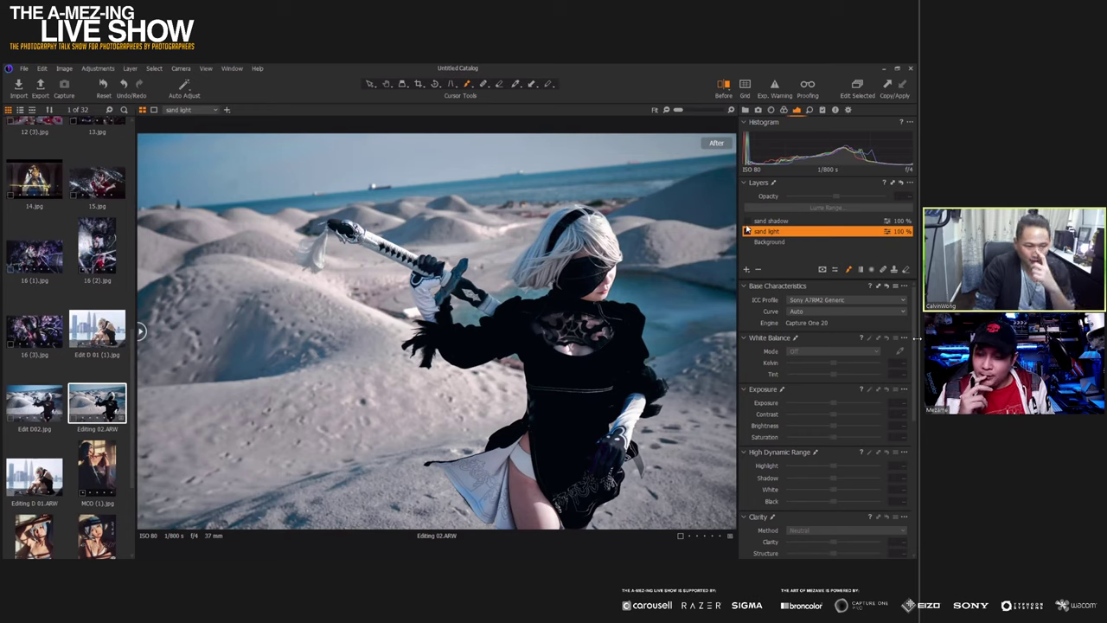
pyautogui.click(762, 221)
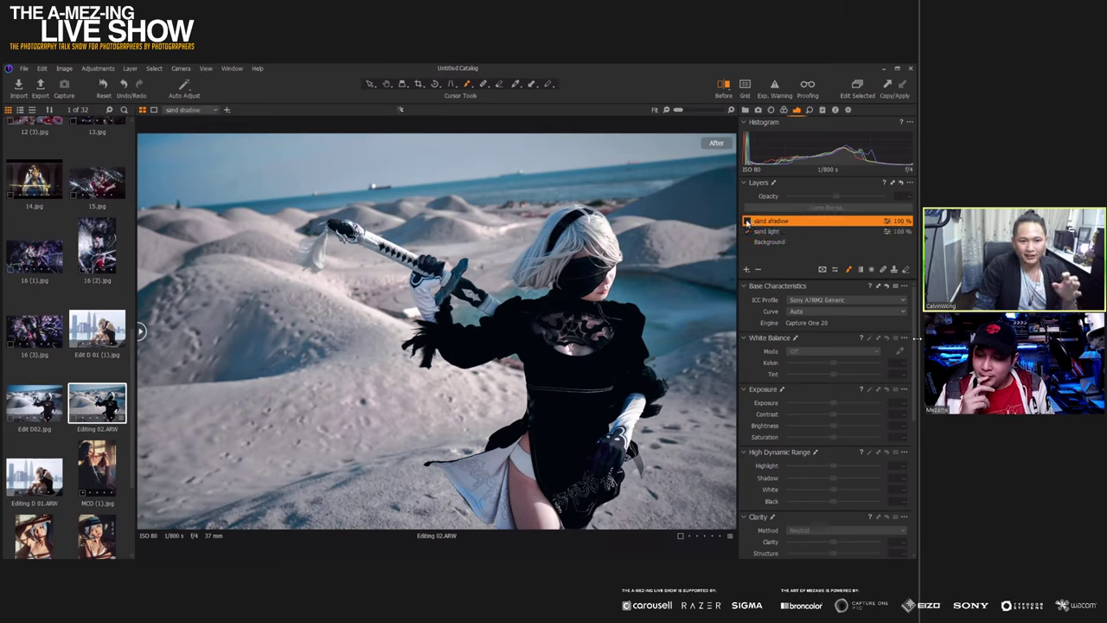
pyautogui.click(746, 222)
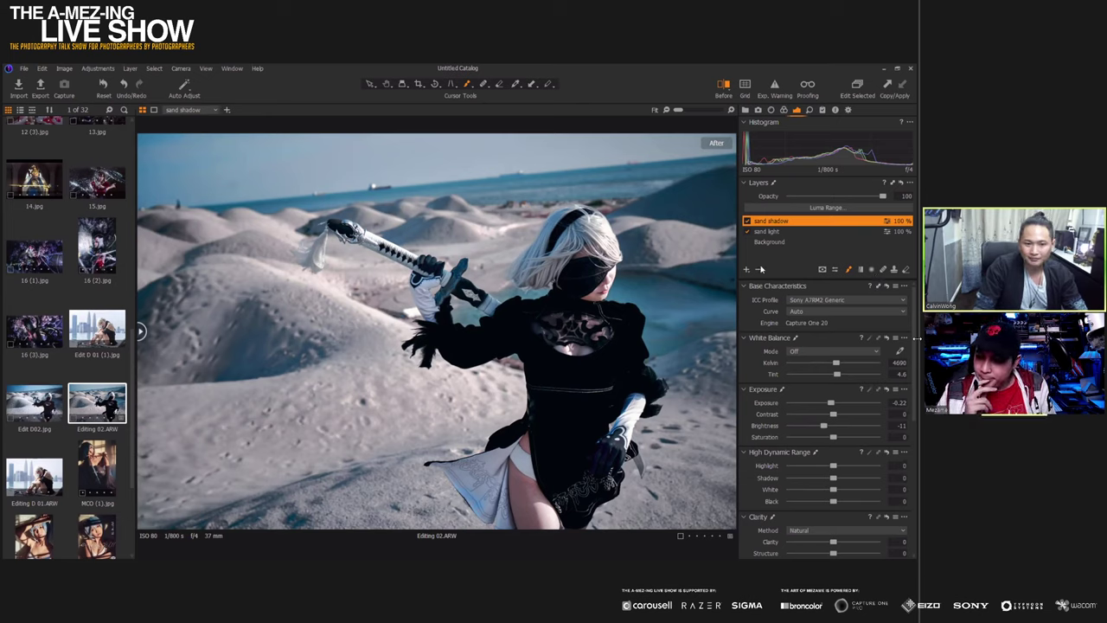
# Sample the distant dune colour on the Background layer as a new advanced Color Editor entry and view its selected color range
pyautogui.click(773, 243)
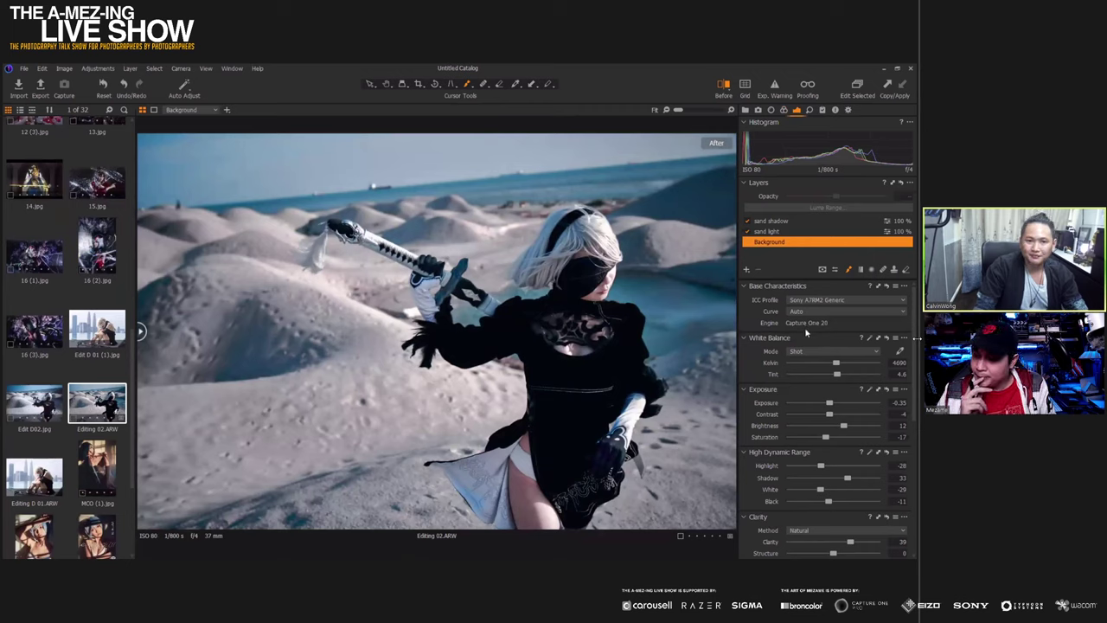
pyautogui.hotkey('ctrl', '4')
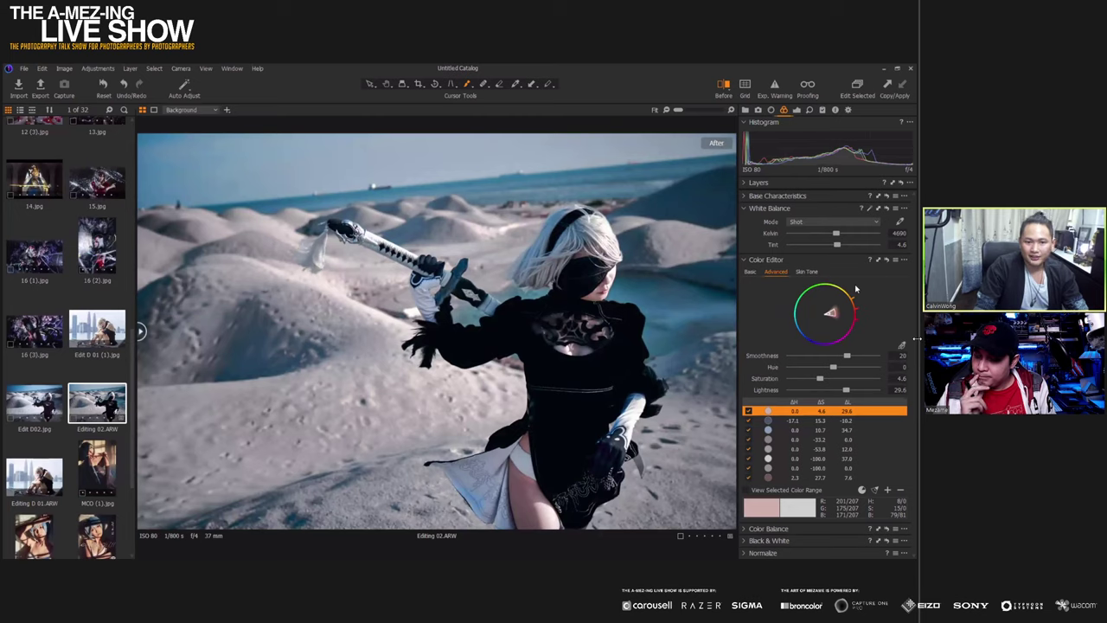
pyautogui.click(901, 348)
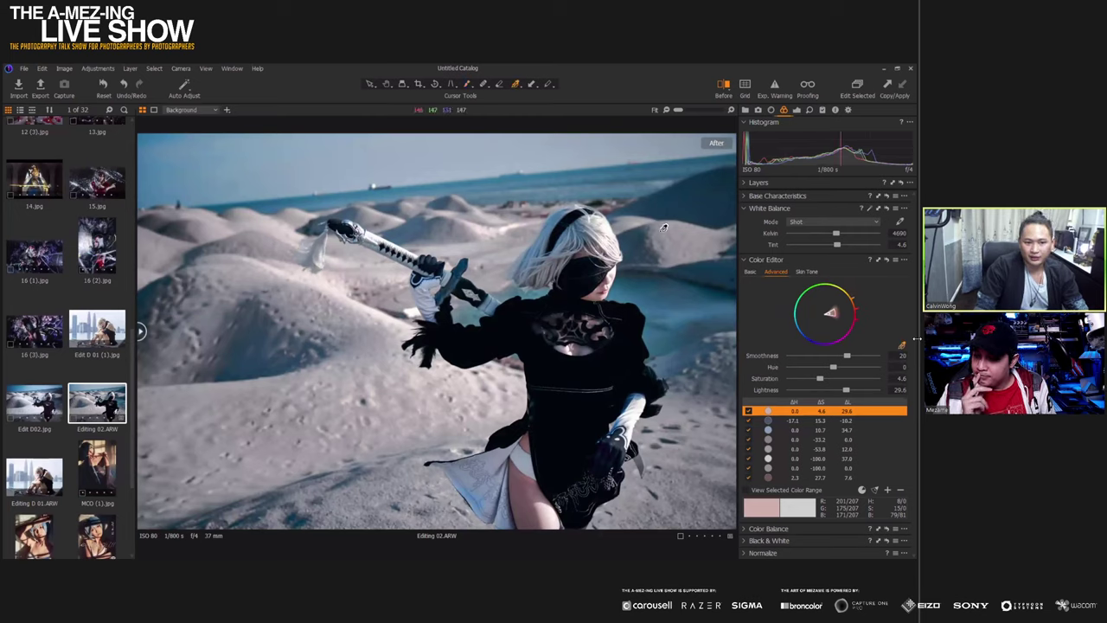
pyautogui.click(665, 229)
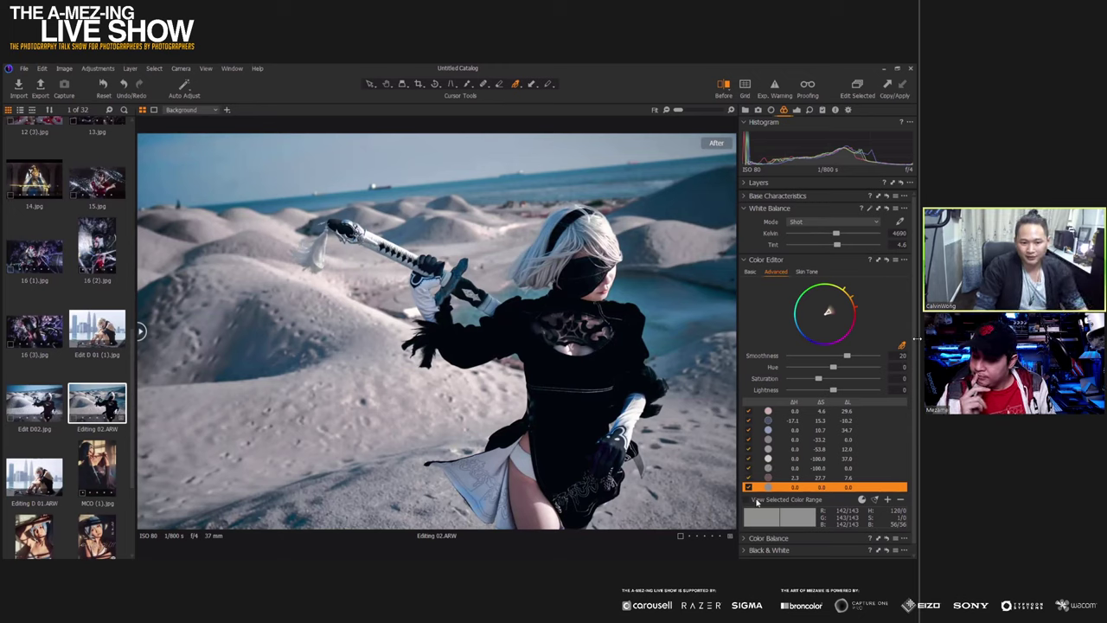
pyautogui.click(747, 501)
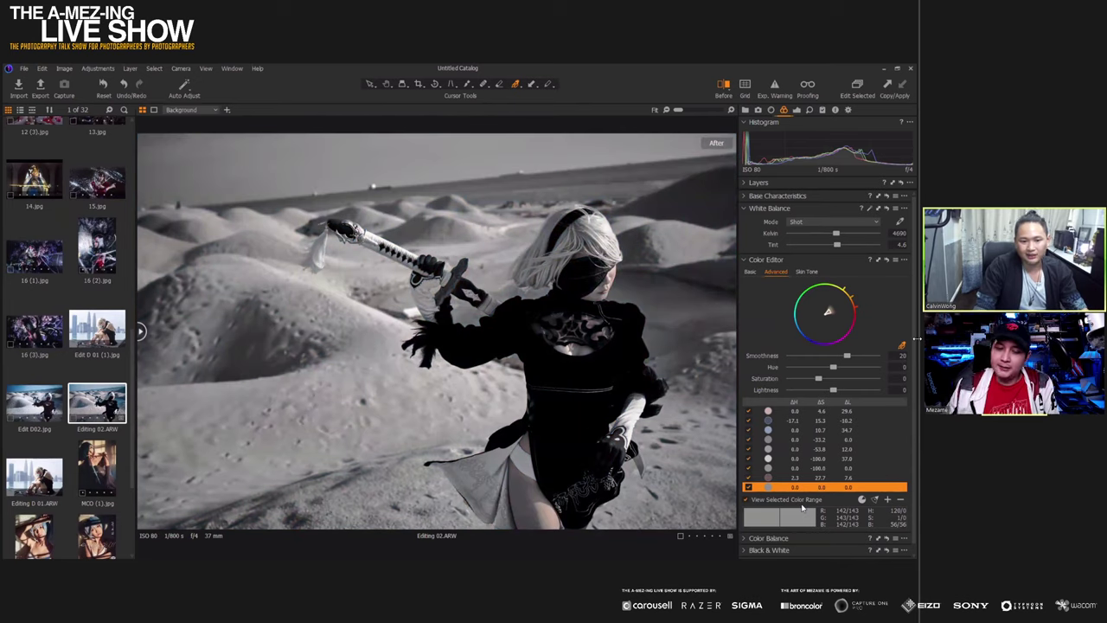
# Switch off all the advanced Color Editor corrections to compare the photo without them, and select the first pink entry
pyautogui.click(748, 412)
pyautogui.click(748, 420)
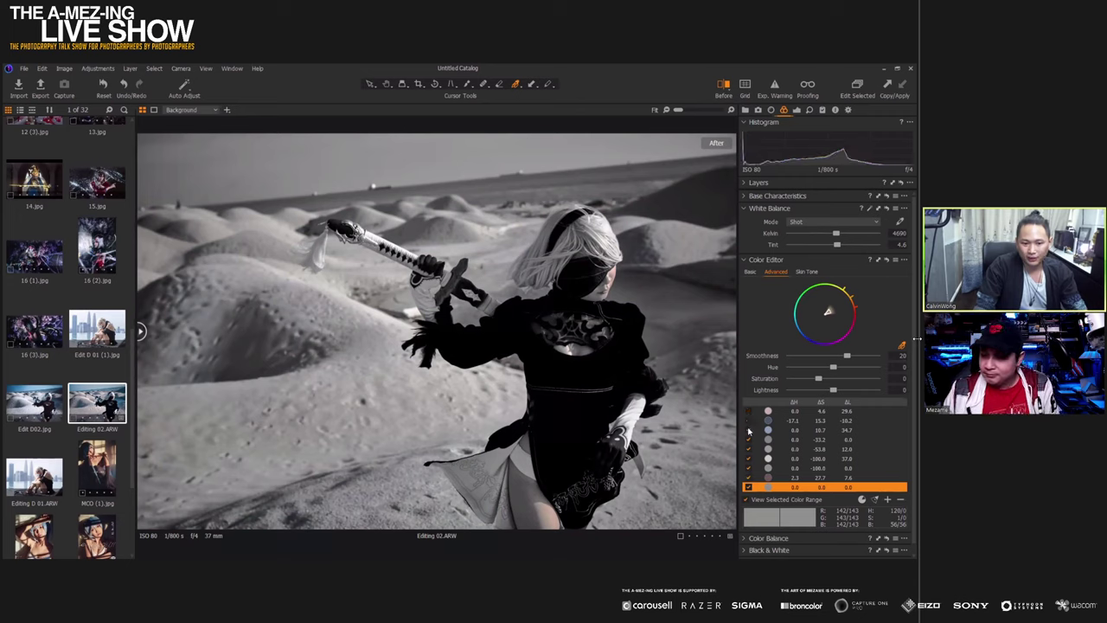
pyautogui.click(749, 439)
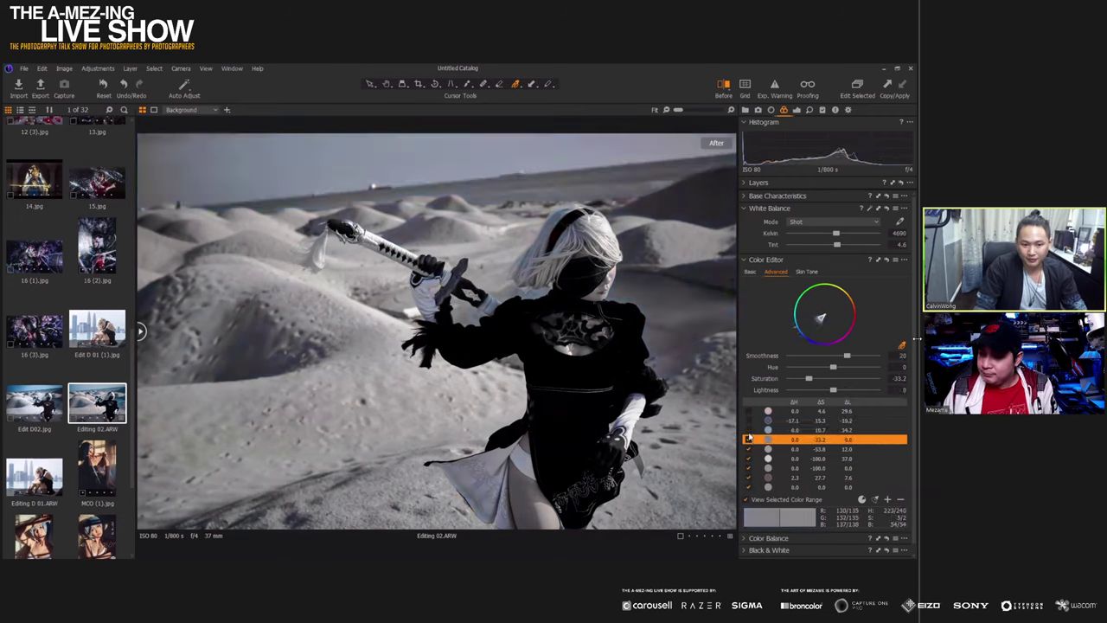
pyautogui.click(749, 439)
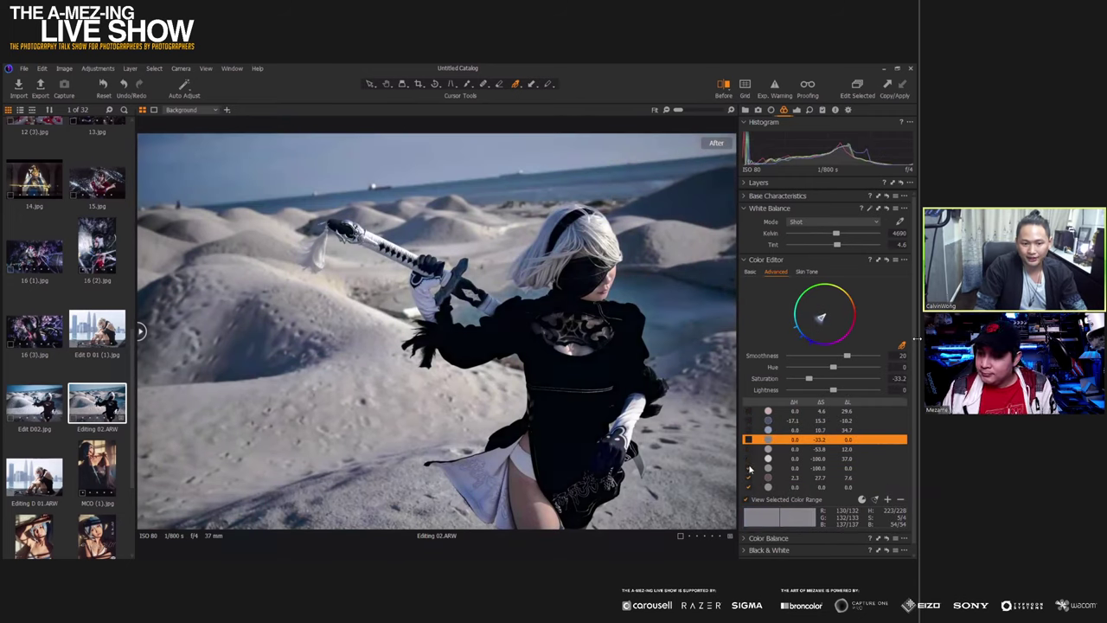
pyautogui.click(784, 413)
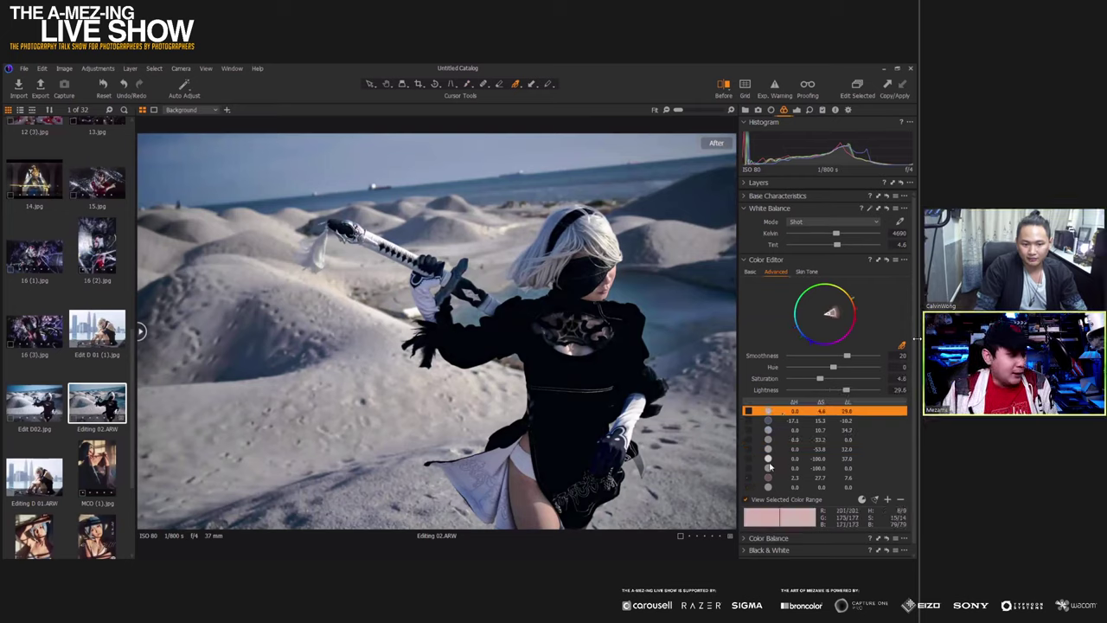
# Re-enable every advanced colour correction, turn off the selected color range view and select the first pink entry
pyautogui.click(749, 412)
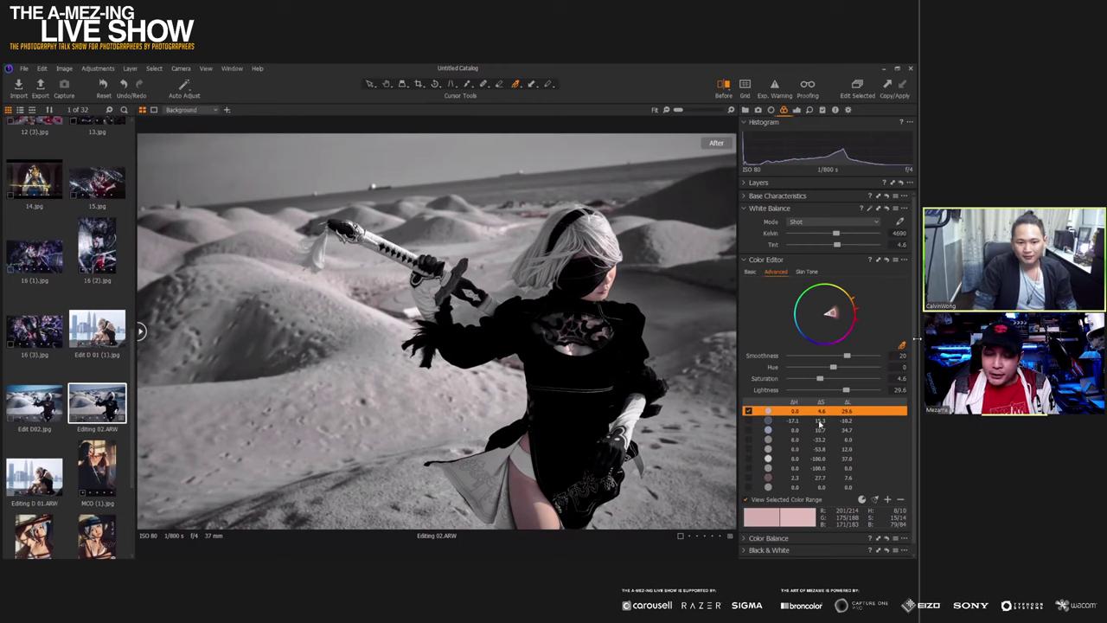
pyautogui.click(768, 430)
pyautogui.click(749, 440)
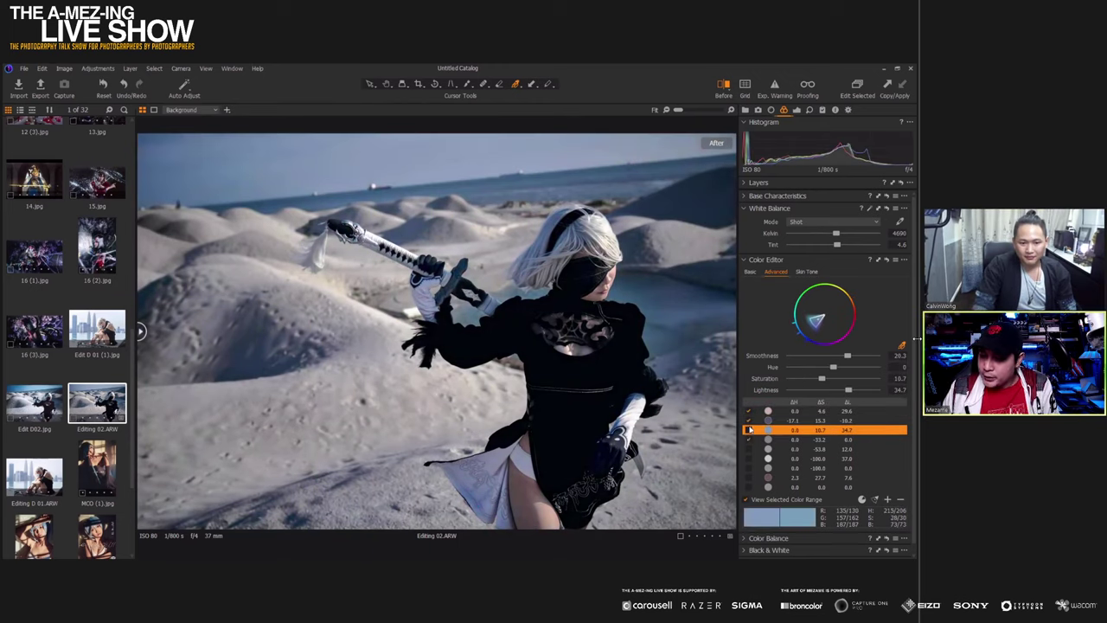
pyautogui.click(751, 449)
pyautogui.click(751, 458)
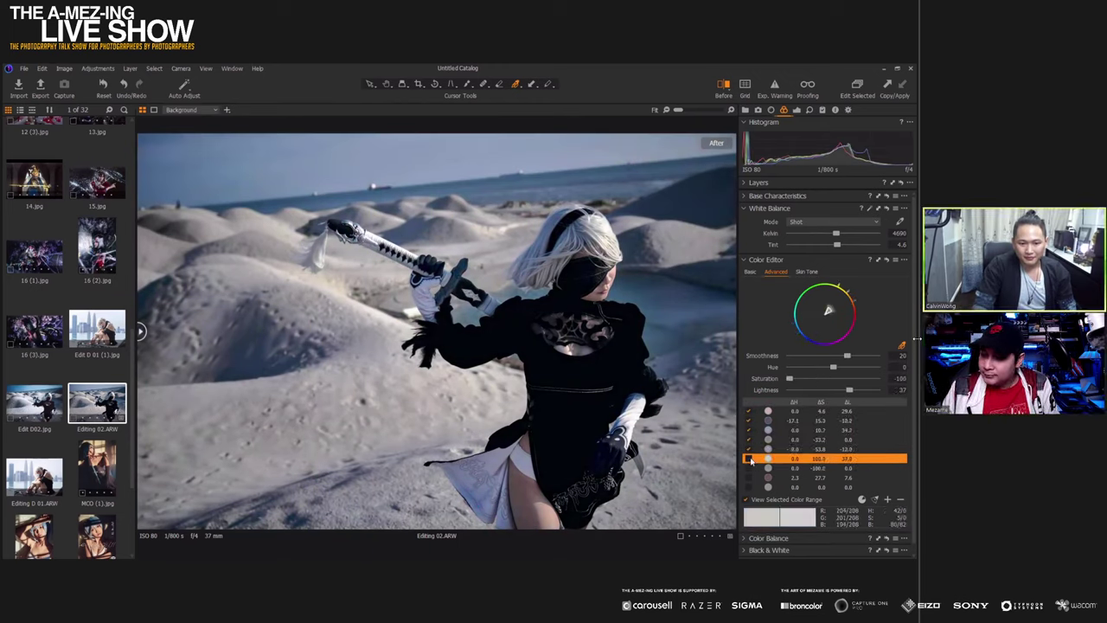
pyautogui.click(750, 468)
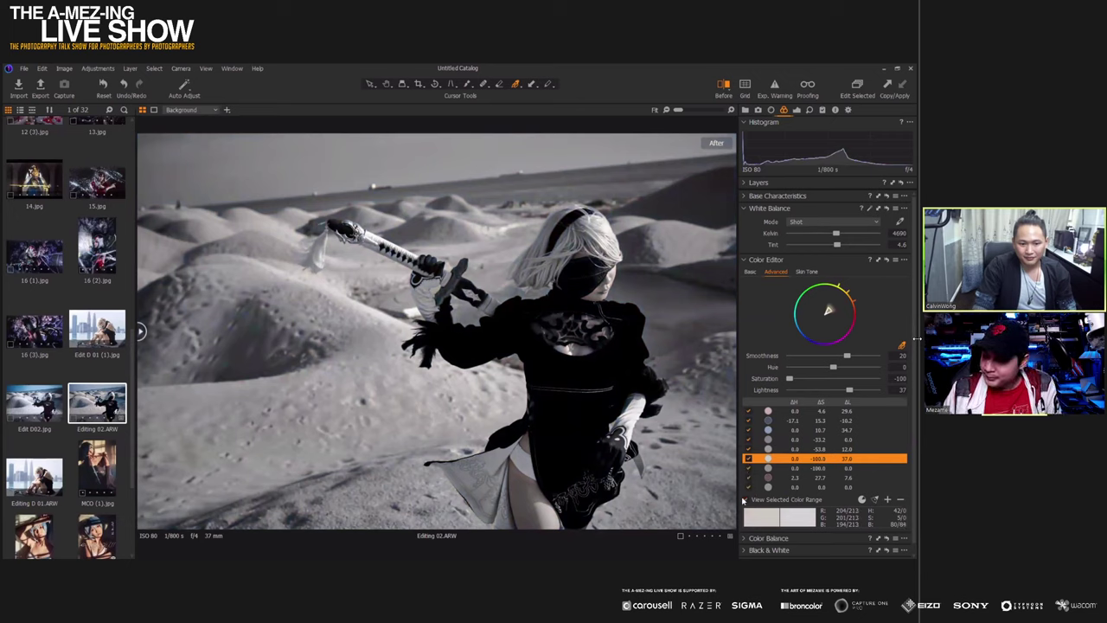
pyautogui.click(747, 500)
pyautogui.click(797, 412)
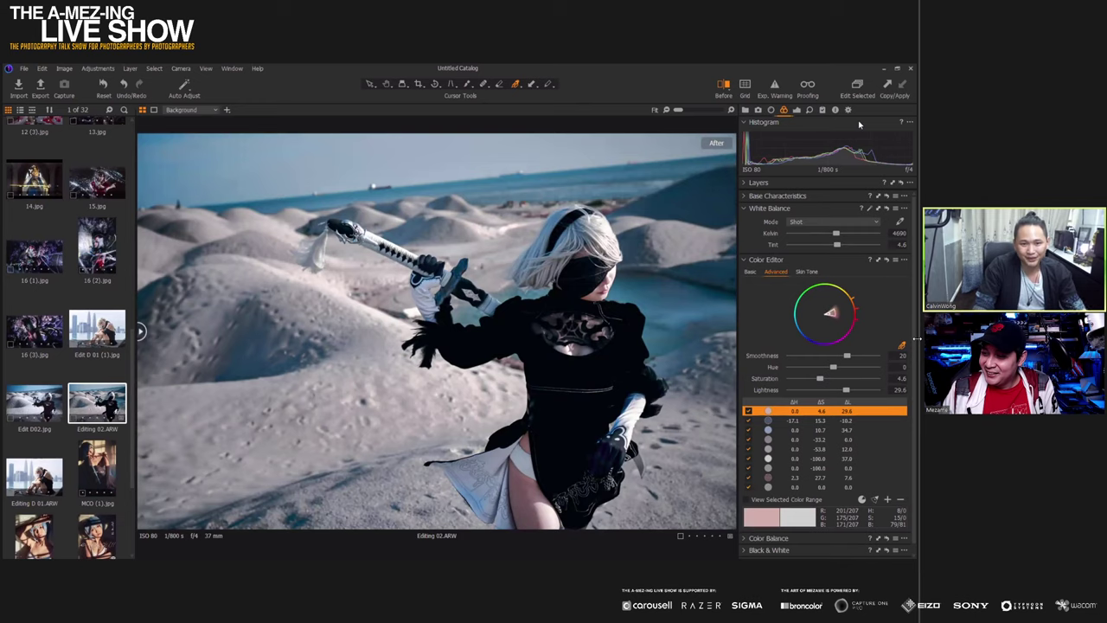
# Add a new empty adjustment layer above the sand shadow layer
pyautogui.click(746, 110)
pyautogui.click(758, 111)
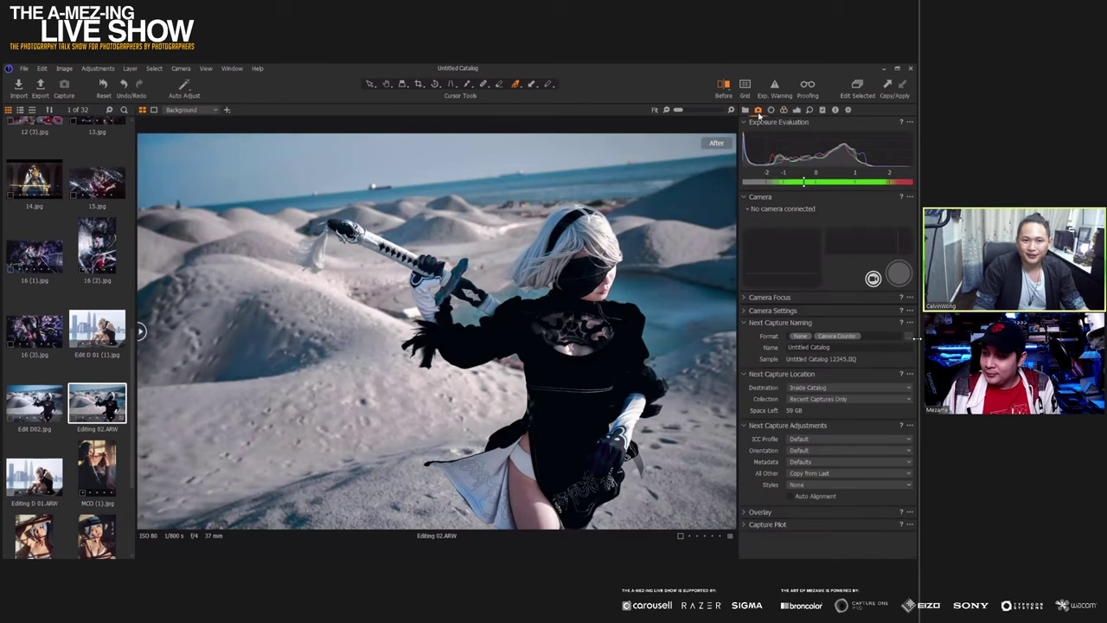
pyautogui.click(796, 110)
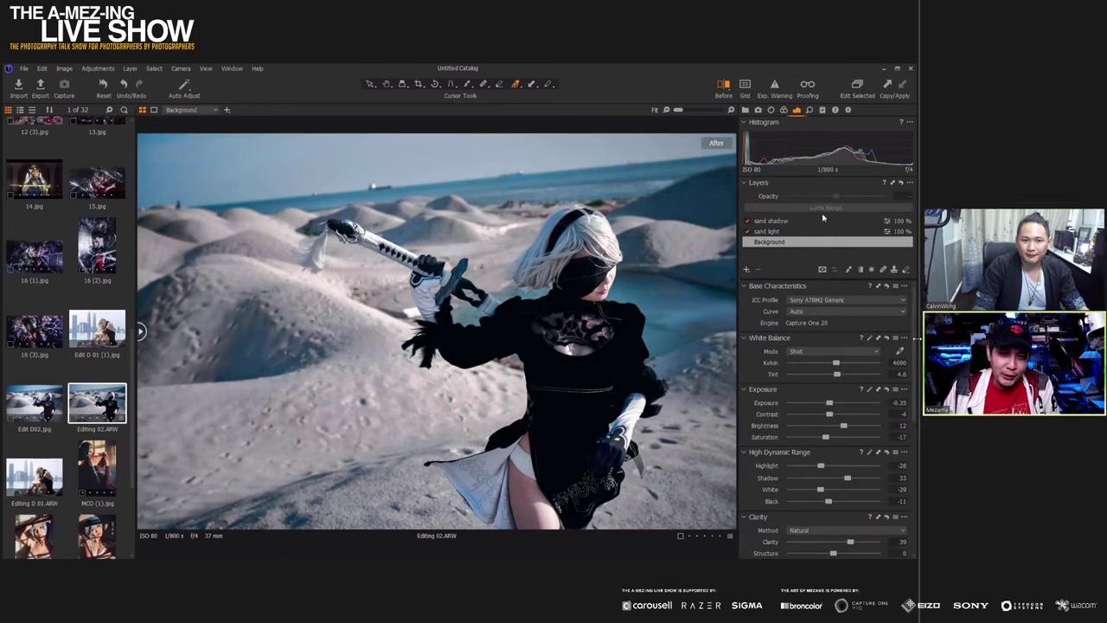
pyautogui.click(770, 221)
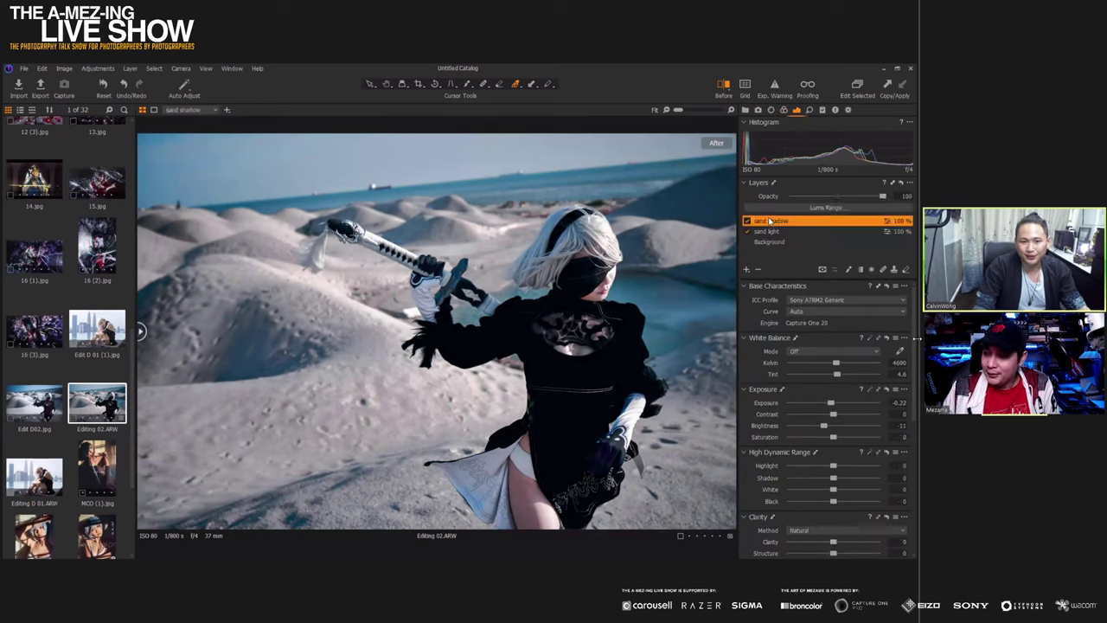
pyautogui.click(747, 269)
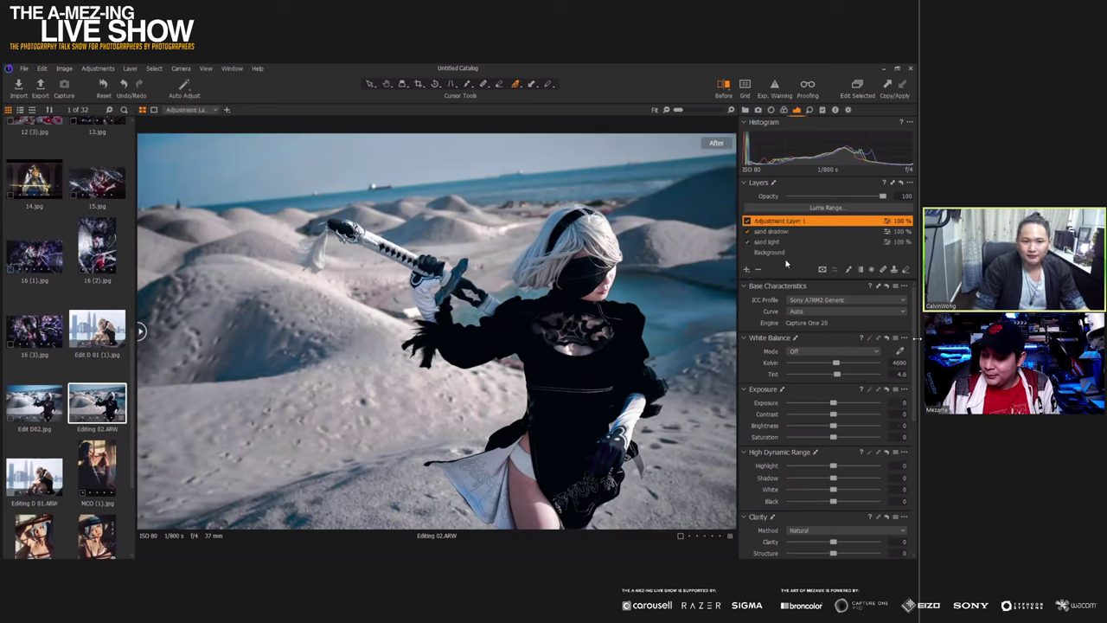
# Rename the new adjustment layer as H and keep it selected
pyautogui.doubleClick(790, 221)
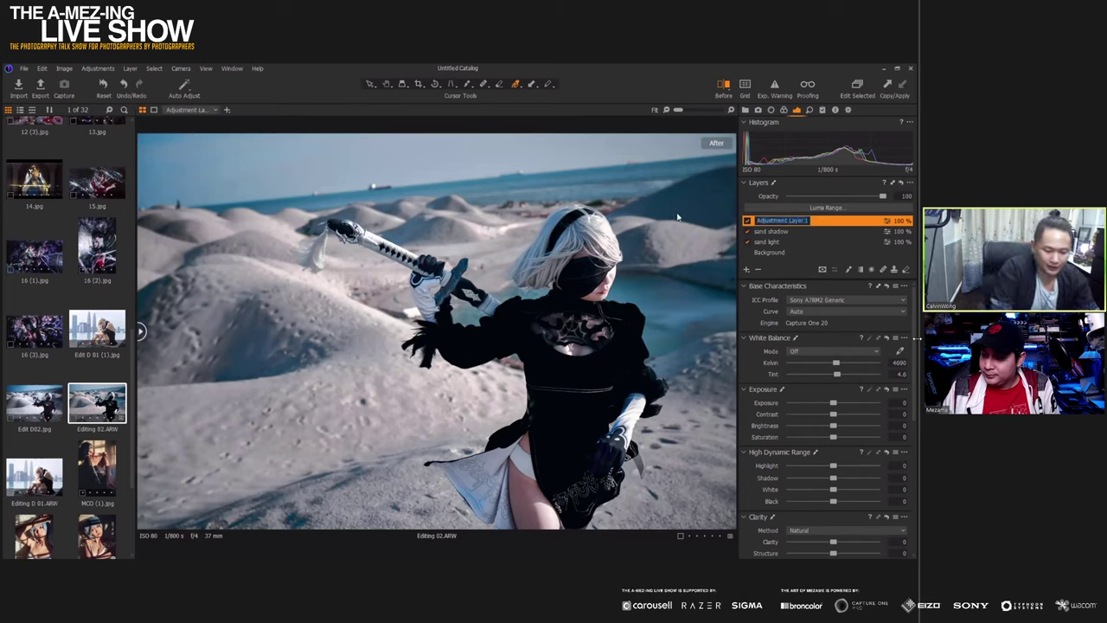
pyautogui.press('BackSpace')
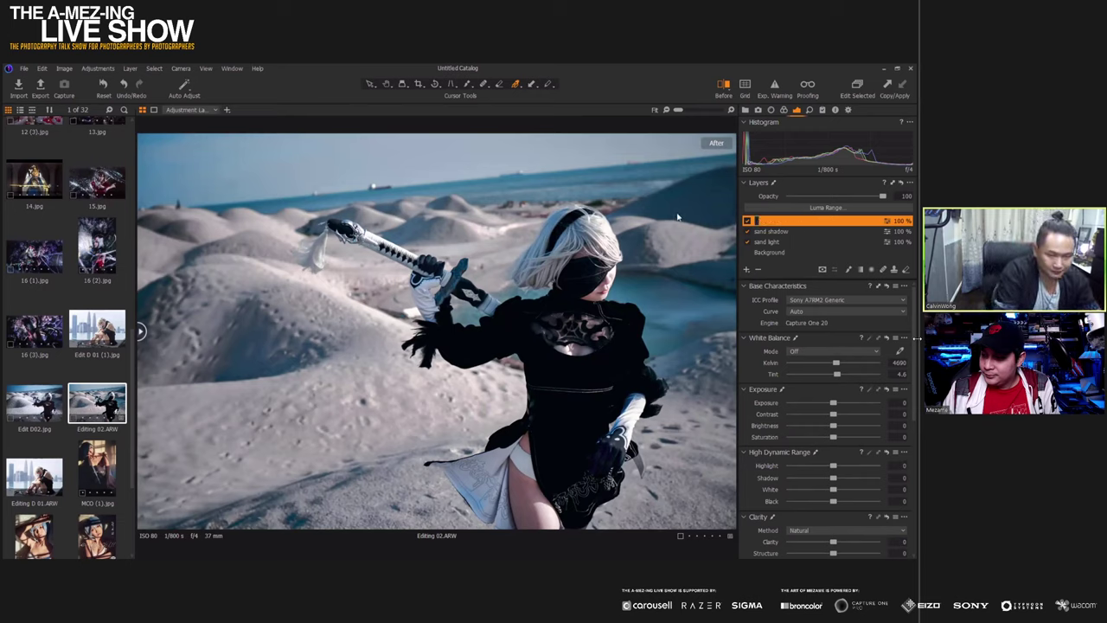
pyautogui.write('feling')
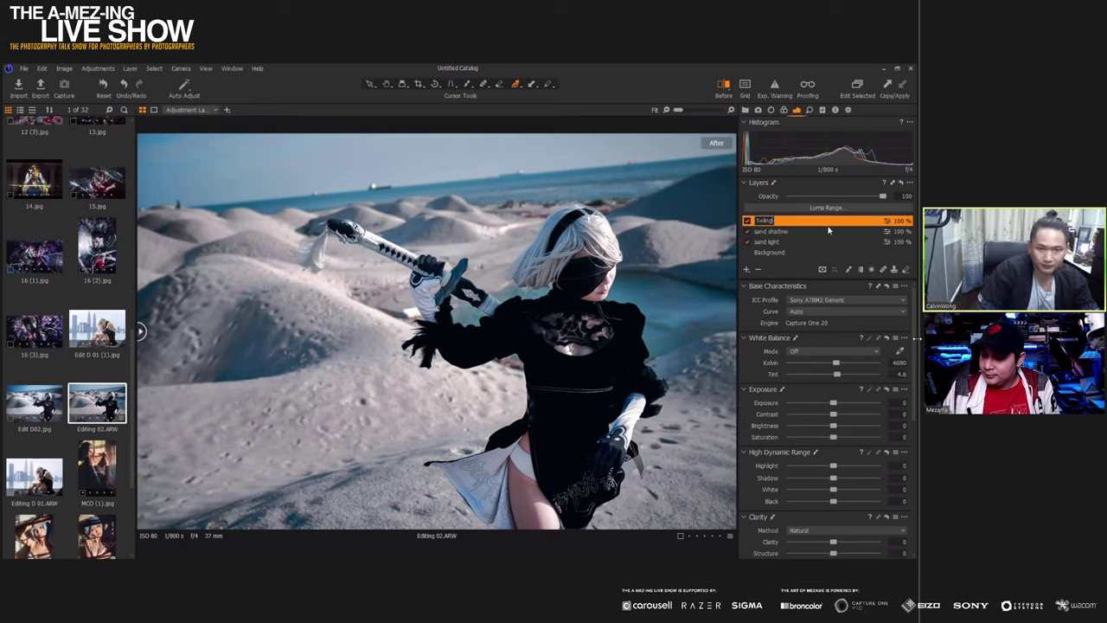
pyautogui.press('BackSpace')
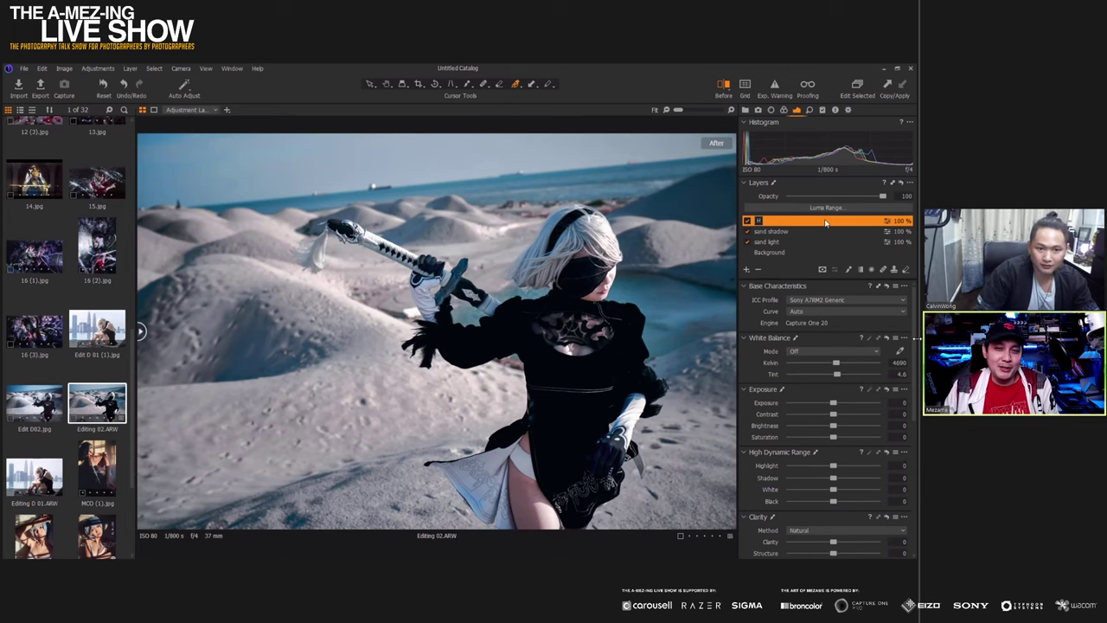
pyautogui.click(813, 240)
pyautogui.click(806, 224)
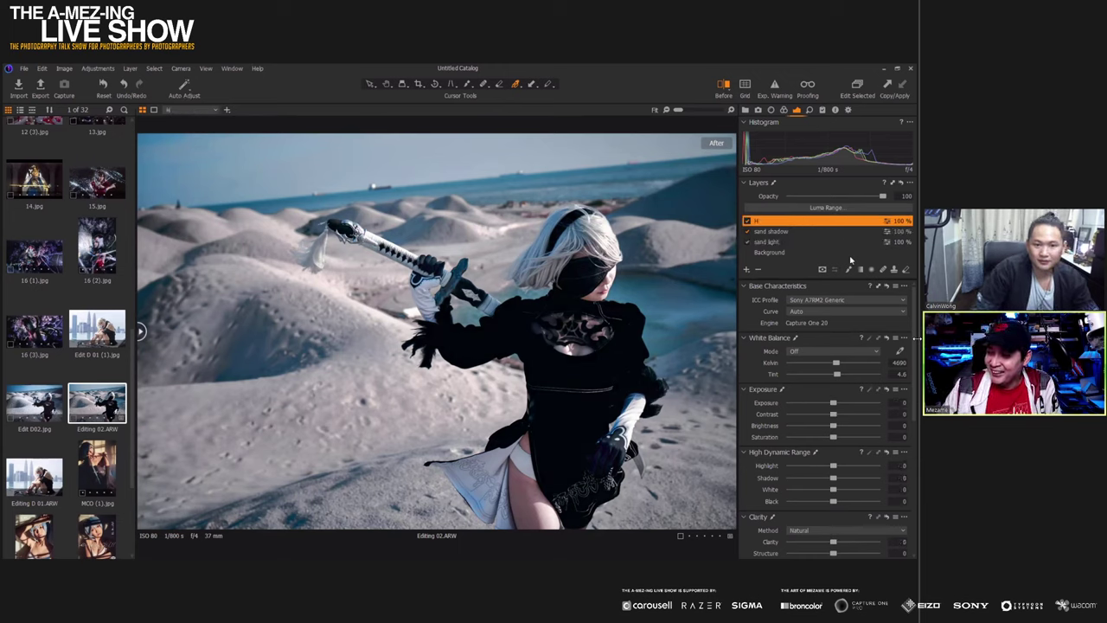
# Paint over the ship on the horizon above the sword hilt with the Heal brush on a new heal layer
pyautogui.click(638, 191)
pyautogui.scroll(5, 413, 201)
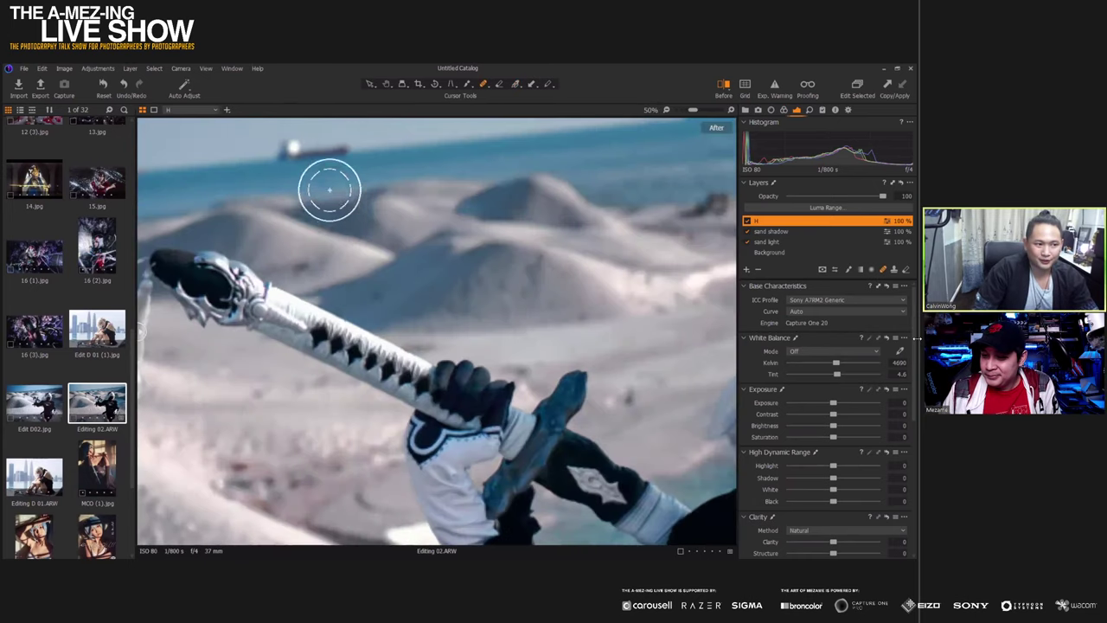
pyautogui.scroll(-3, 346, 186)
pyautogui.moveTo(331, 202); pyautogui.dragTo(344, 230)
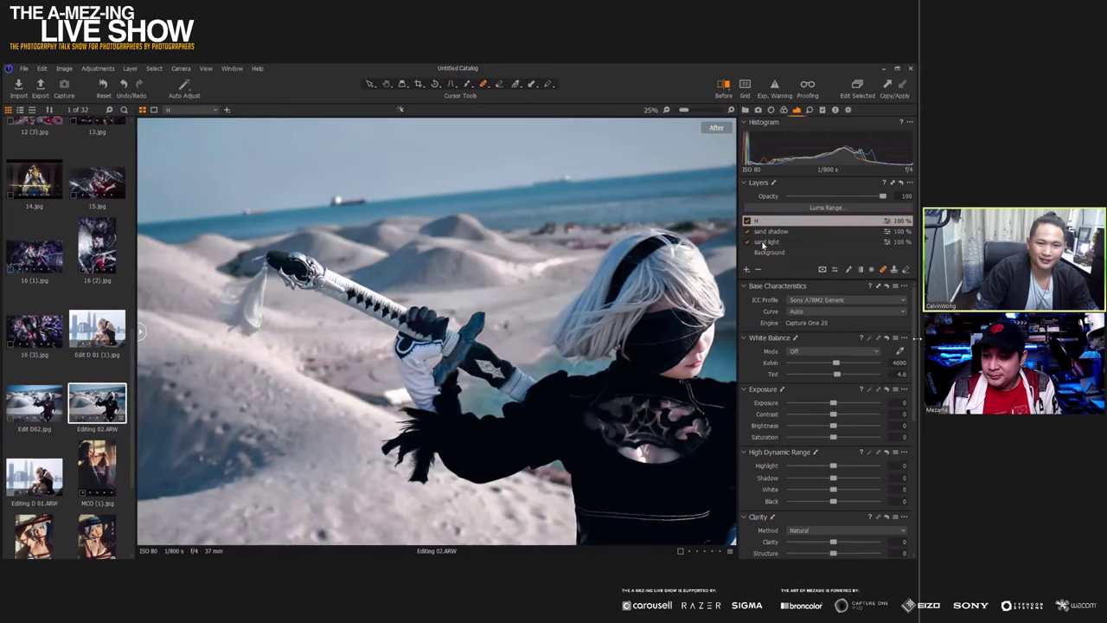
pyautogui.click(832, 273)
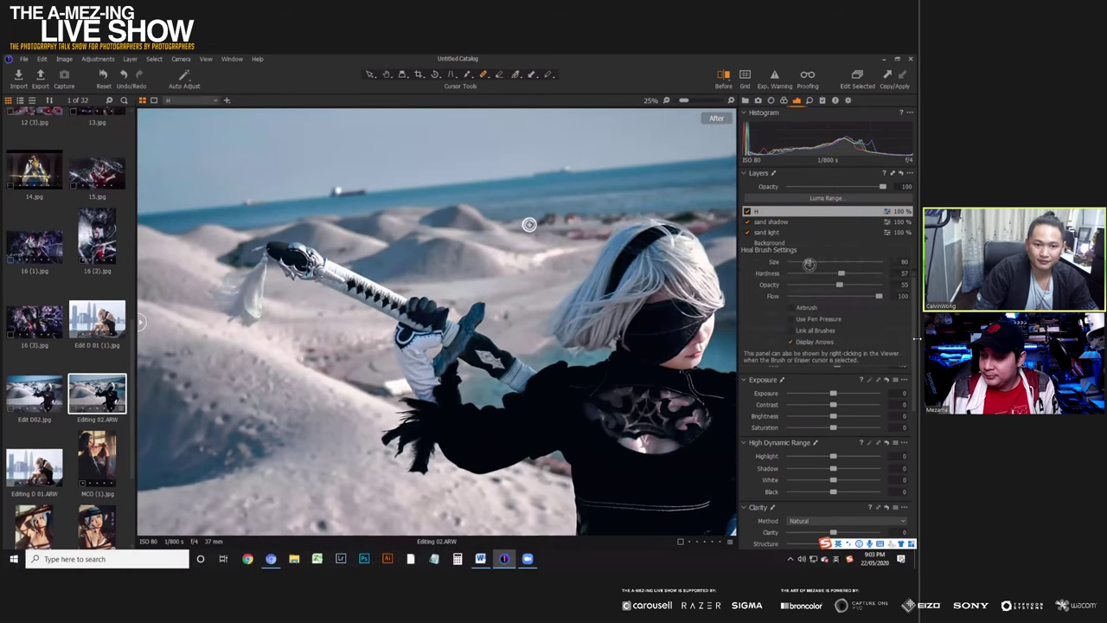
pyautogui.click(355, 192)
pyautogui.moveTo(367, 197); pyautogui.dragTo(334, 199)
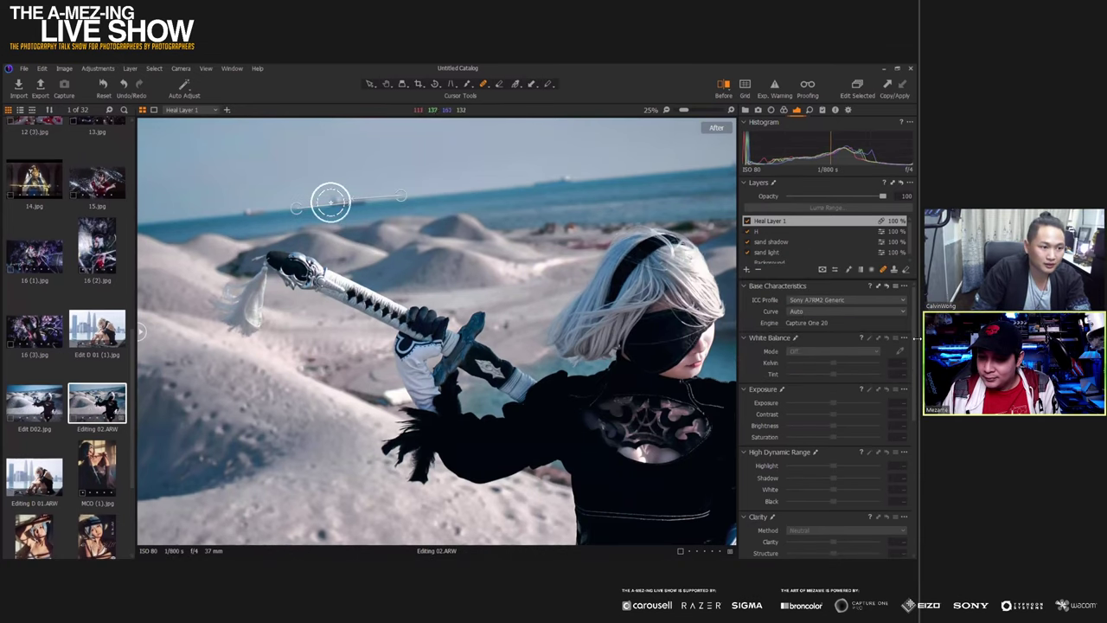
pyautogui.moveTo(331, 203)
pyautogui.mouseDown()
pyautogui.moveTo(363, 188)
pyautogui.moveTo(337, 198)
pyautogui.moveTo(377, 198)
pyautogui.mouseUp()
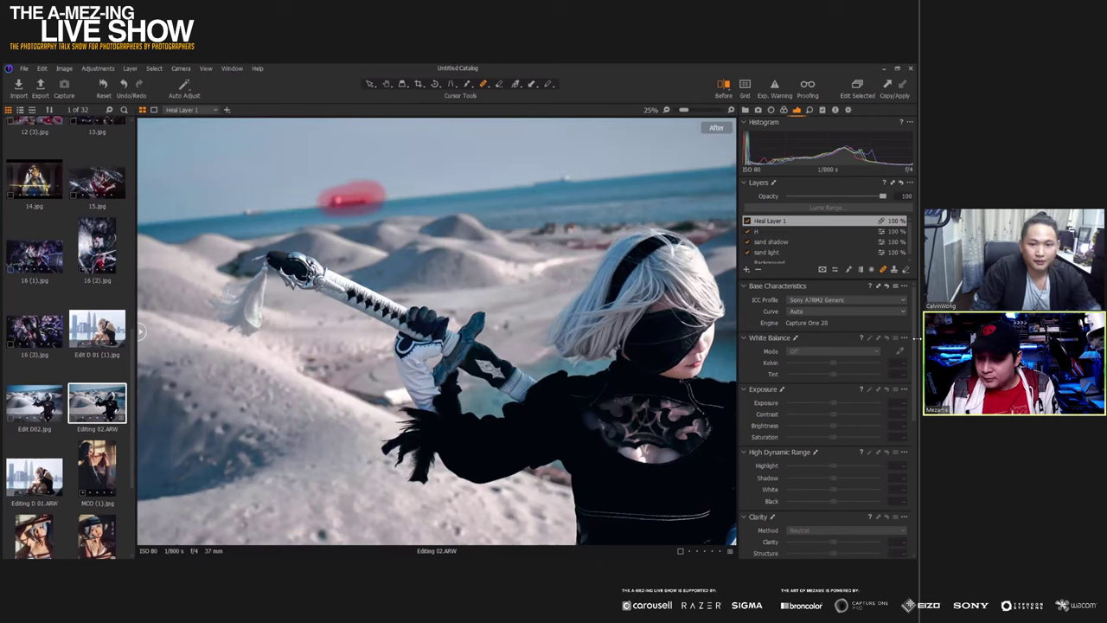
# Set the heal brush opacity to 100 and heal away the remaining ships along the horizon on both sides of the figure
pyautogui.click(838, 272)
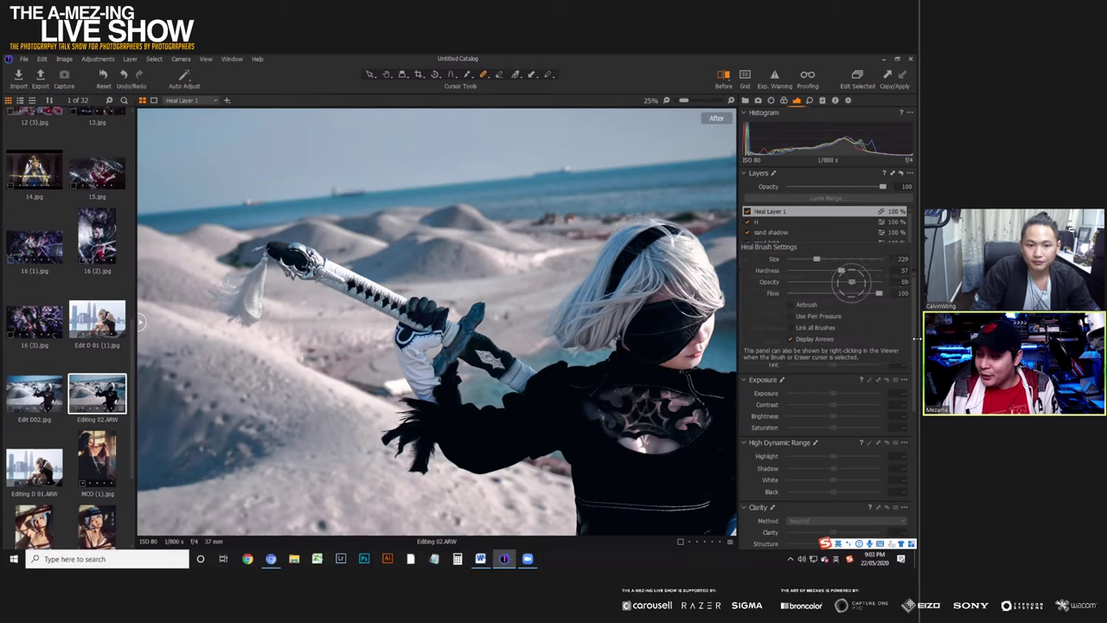
pyautogui.moveTo(839, 290); pyautogui.dragTo(868, 291)
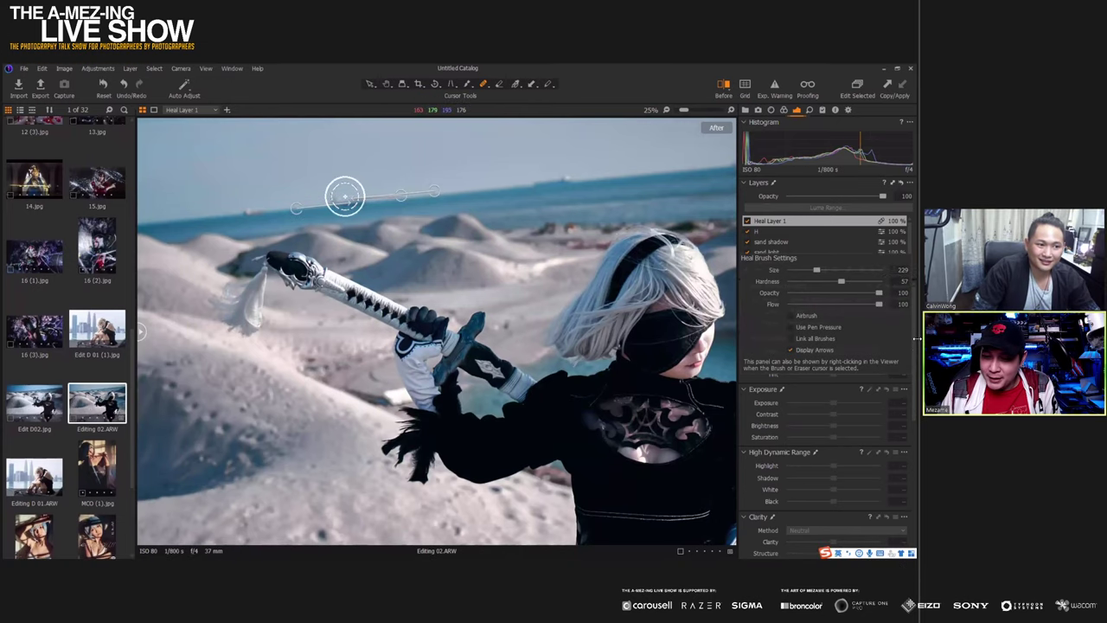
pyautogui.moveTo(555, 184); pyautogui.dragTo(546, 178)
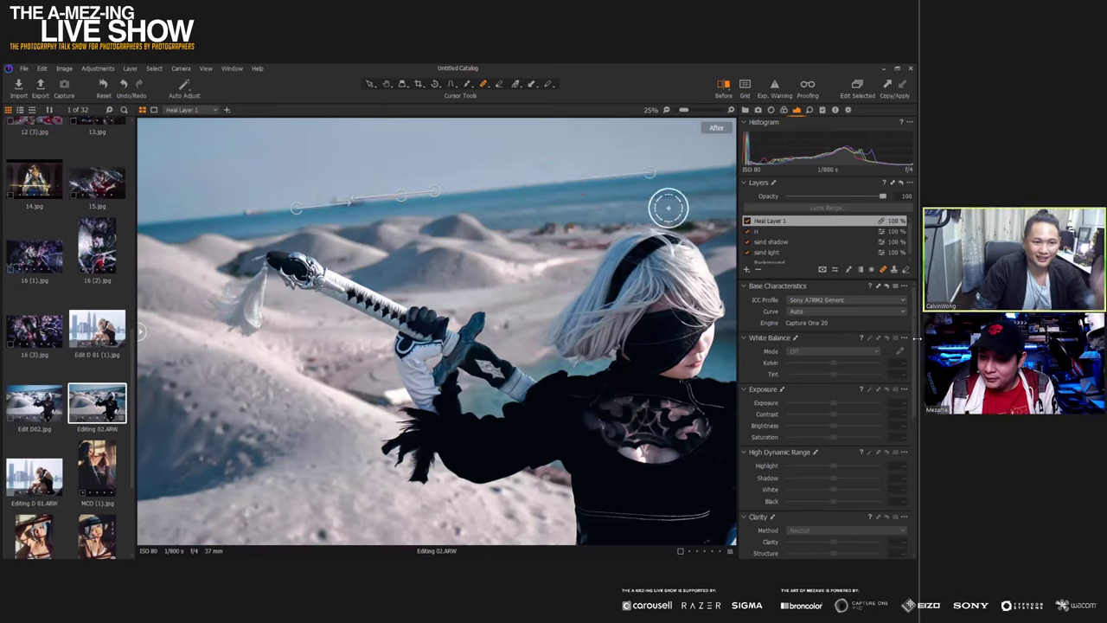
pyautogui.moveTo(242, 208)
pyautogui.mouseDown()
pyautogui.moveTo(382, 208)
pyautogui.moveTo(314, 201)
pyautogui.moveTo(365, 190)
pyautogui.mouseUp()
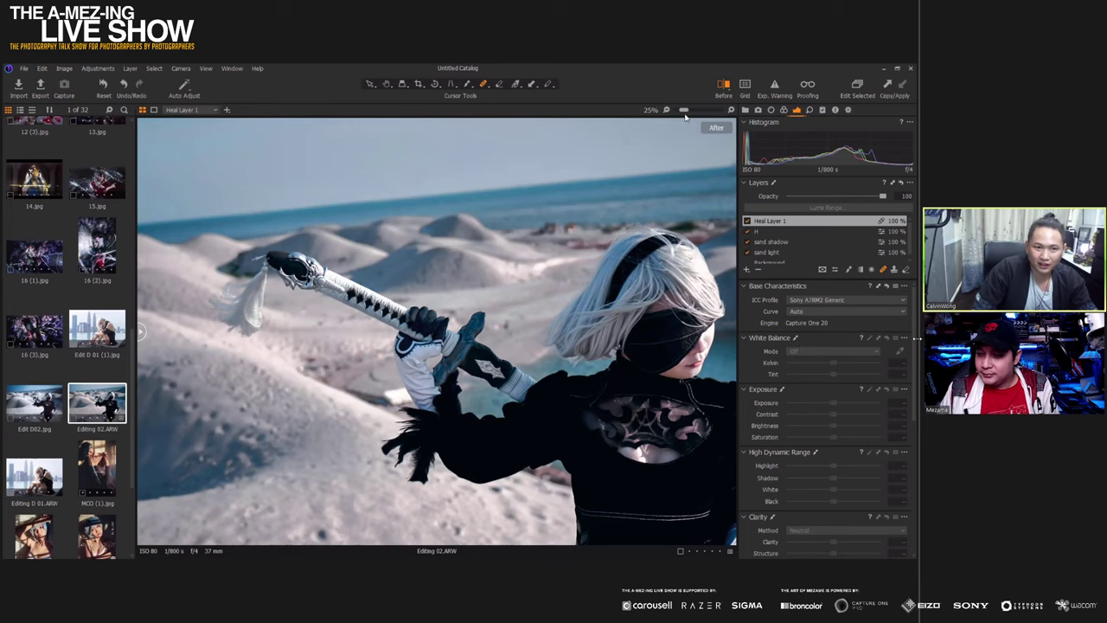
pyautogui.moveTo(685, 114); pyautogui.dragTo(676, 112)
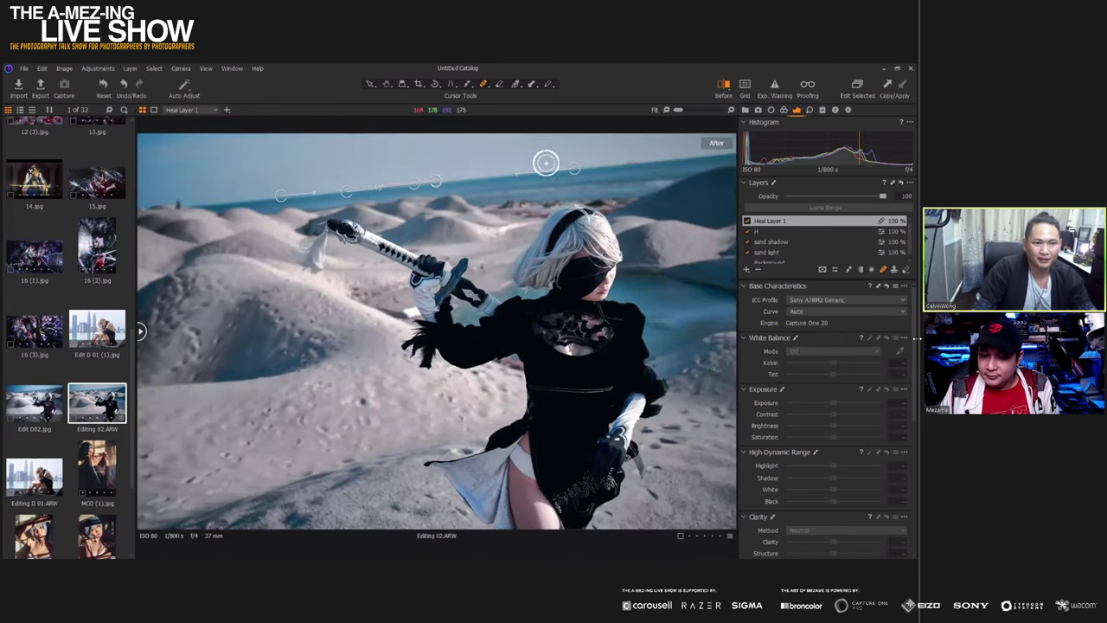
pyautogui.moveTo(637, 164); pyautogui.dragTo(648, 163)
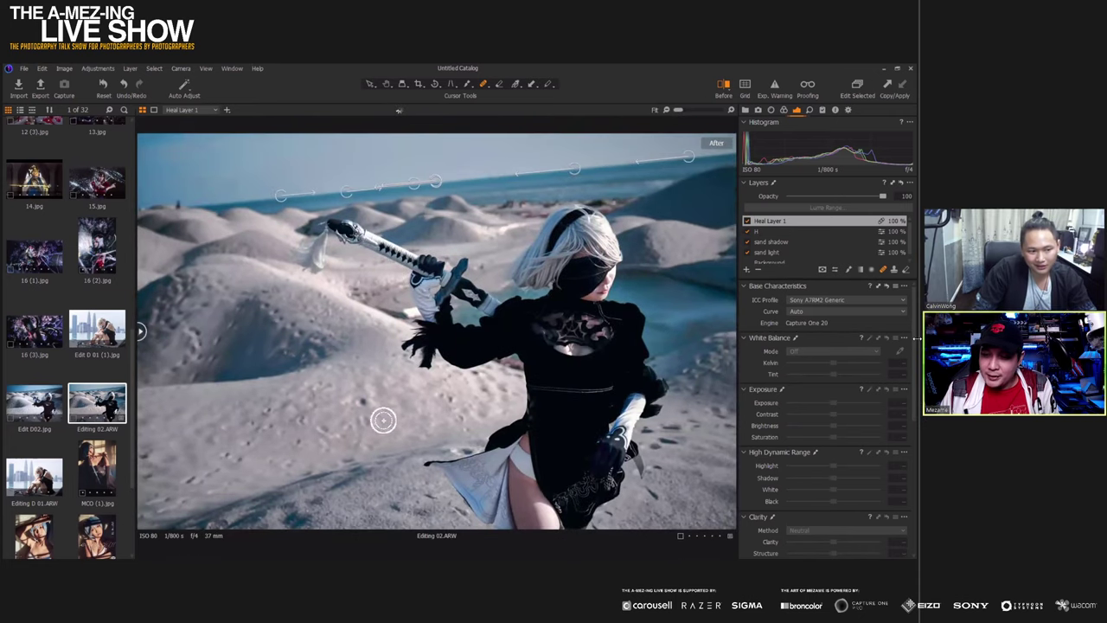
# Heal a spot on the foreground sand and briefly display the heal layer's mask to review the painted areas
pyautogui.click(364, 402)
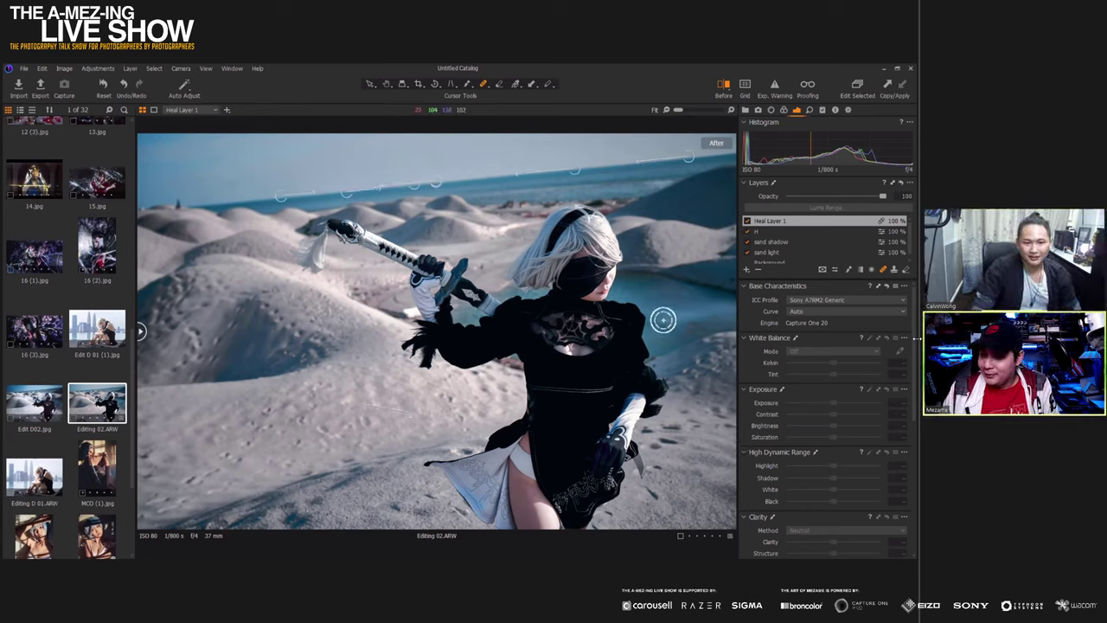
pyautogui.press('m')
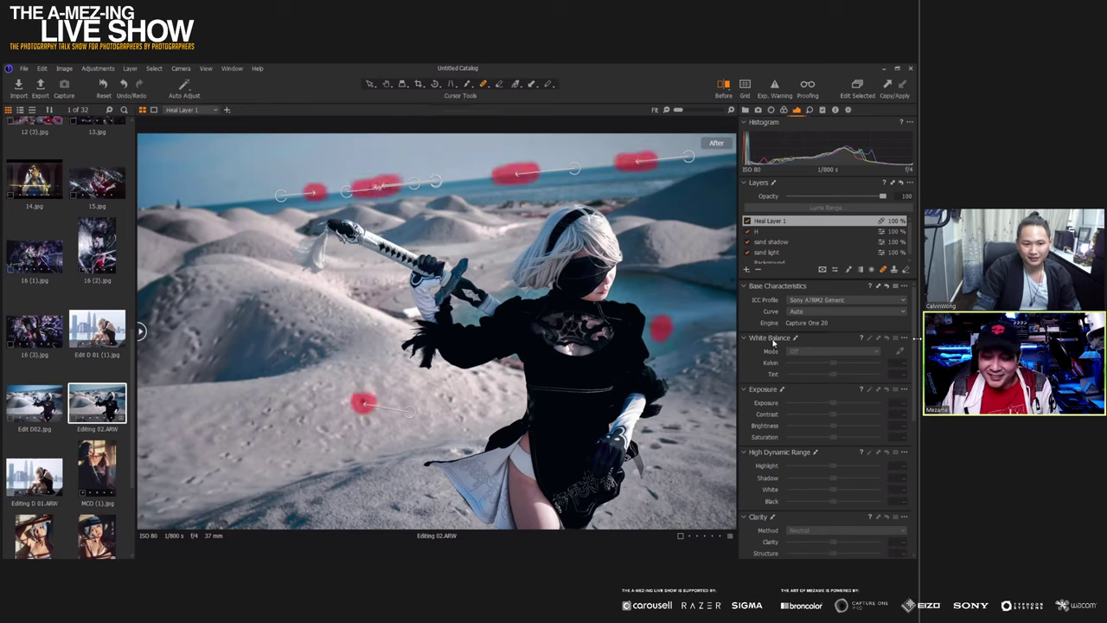
pyautogui.press('m')
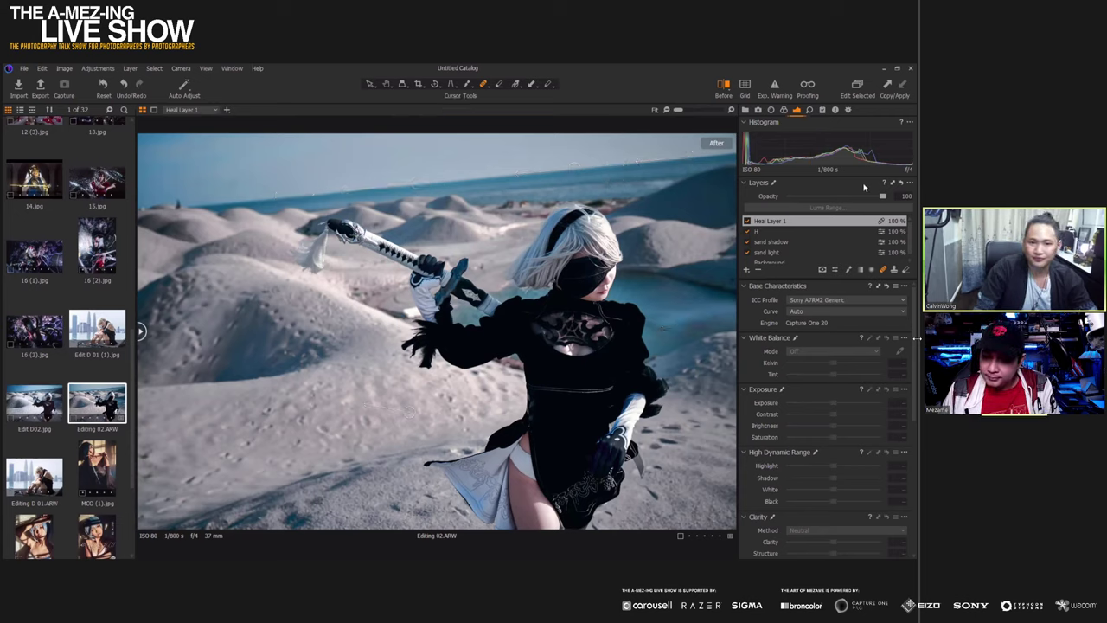
# Select the Background layer and browse the cosplay photos to view 11.jpg
pyautogui.click(770, 261)
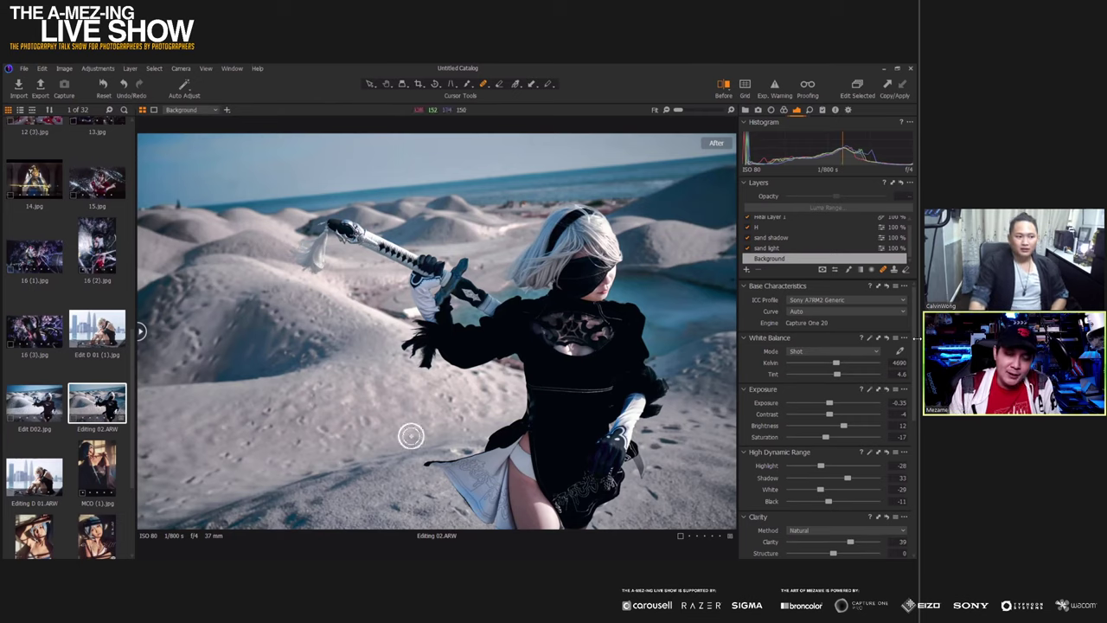
pyautogui.scroll(3, 48, 299)
pyautogui.scroll(5, 86, 307)
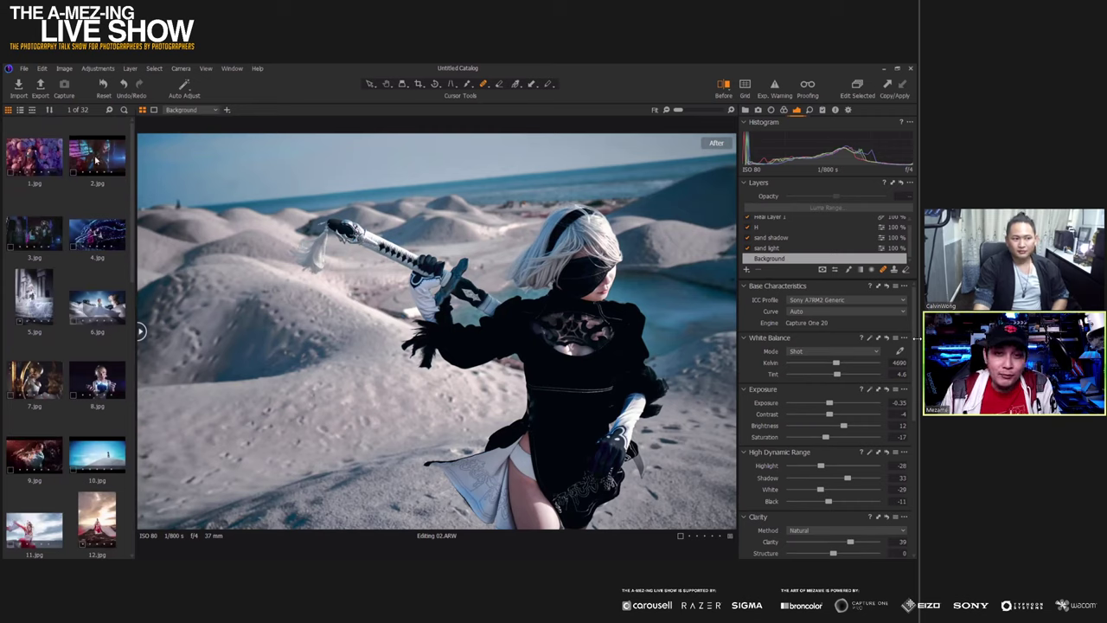
pyautogui.scroll(-3, 114, 250)
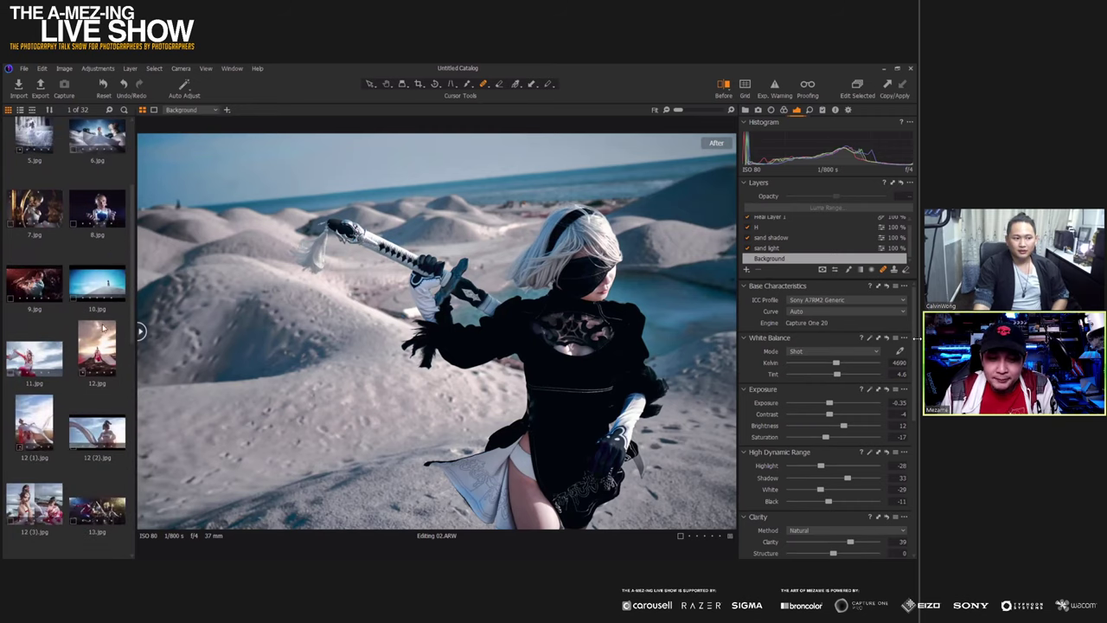
pyautogui.click(37, 355)
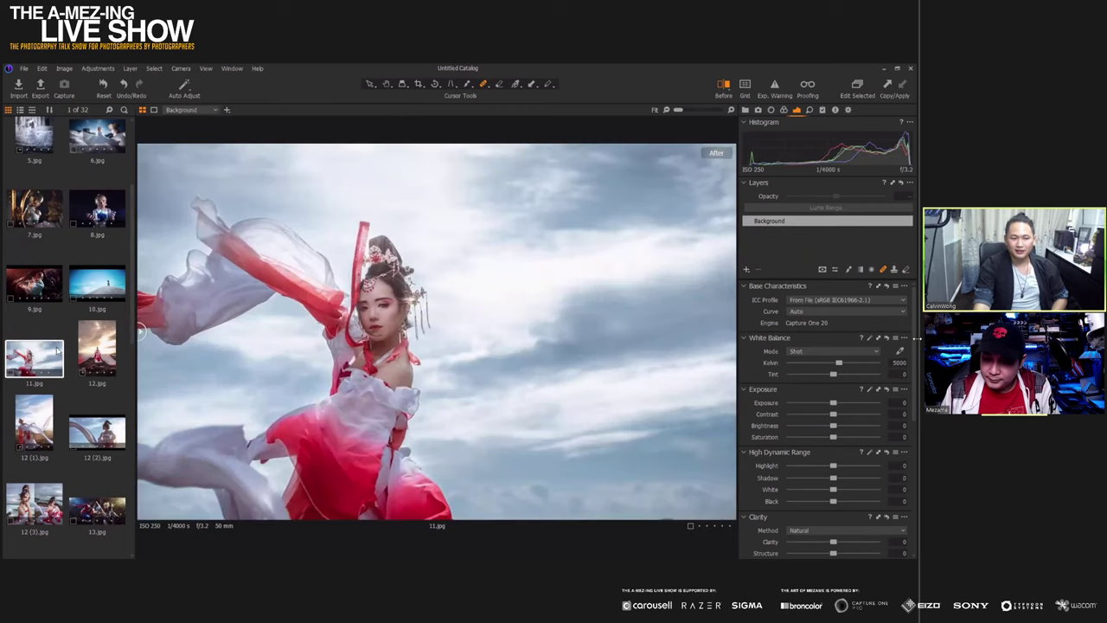
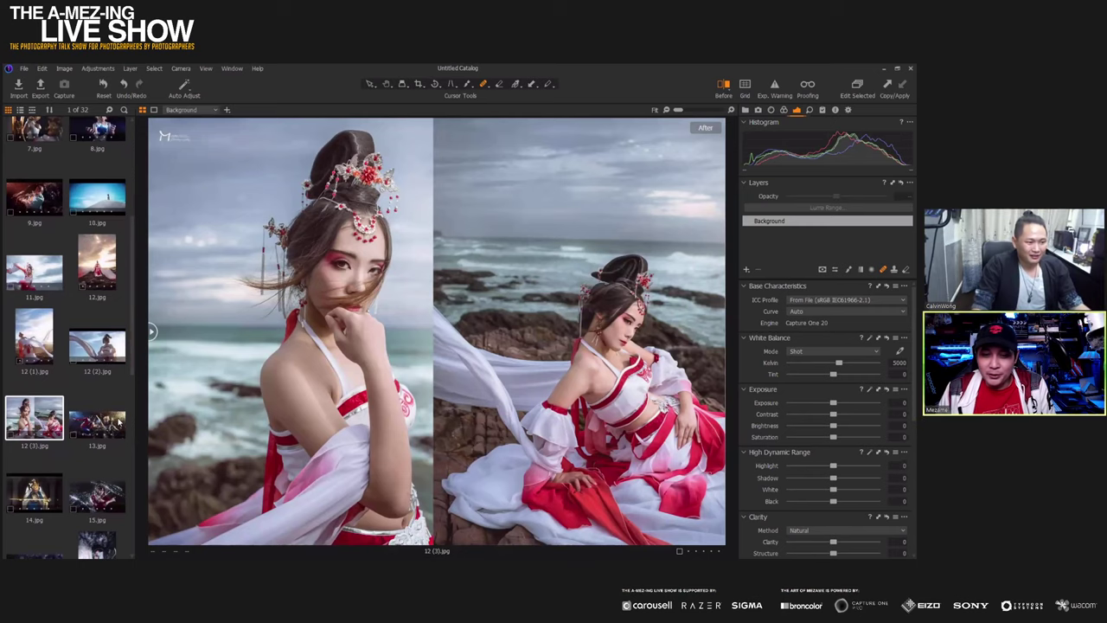
# View the photos 13.jpg and 14.jpg alternately, end on 14.jpg and shrink the shared screen area
pyautogui.click(118, 421)
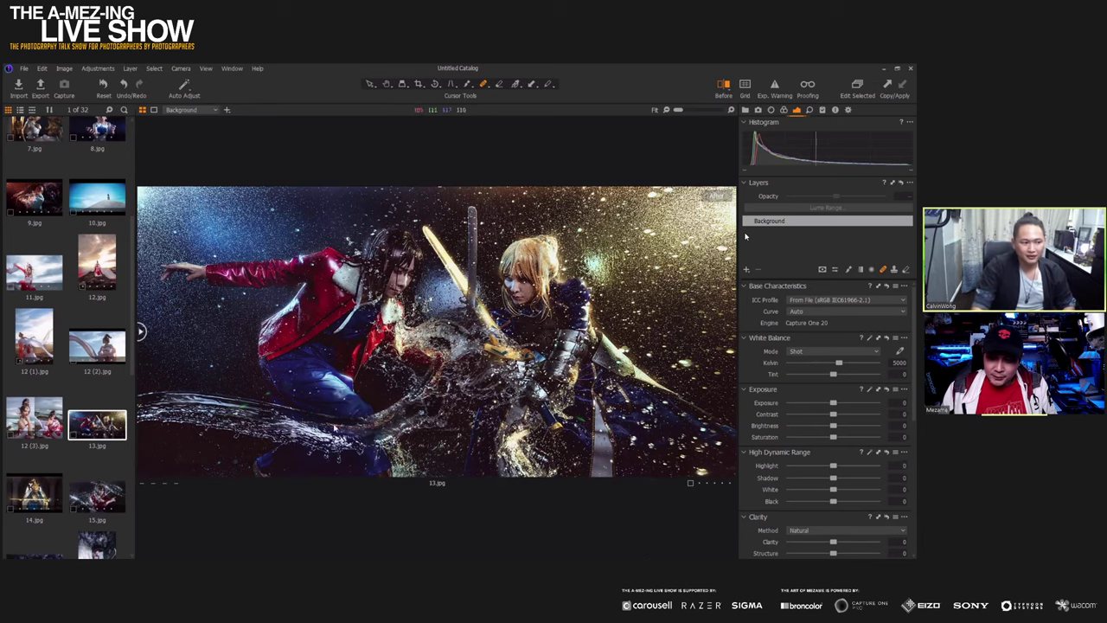
pyautogui.press('Right')
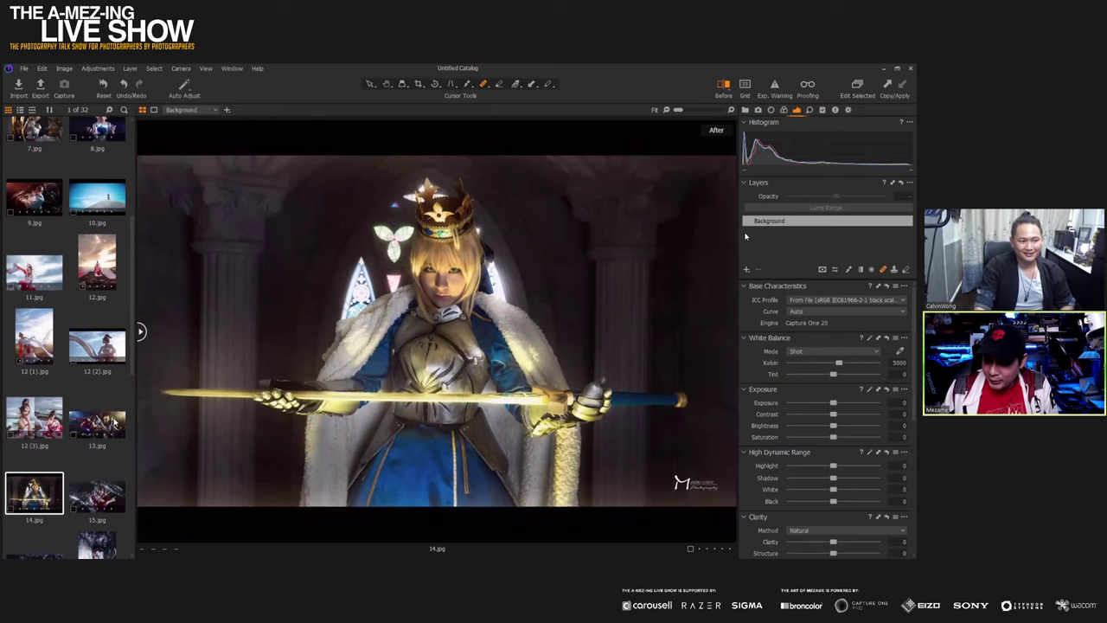
pyautogui.press('Left')
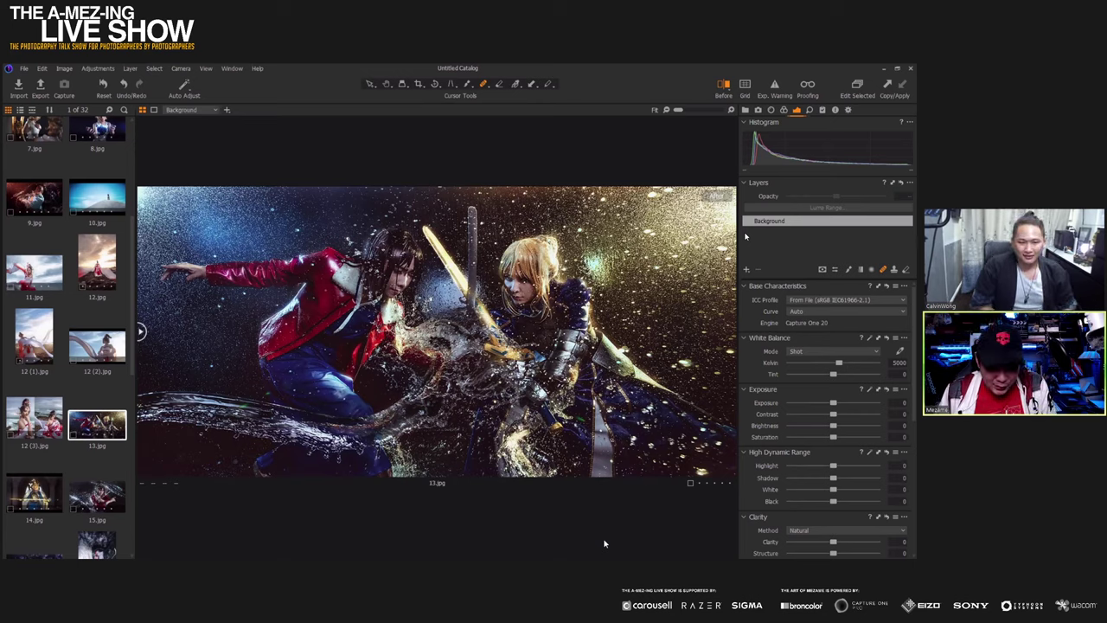
pyautogui.press('Right')
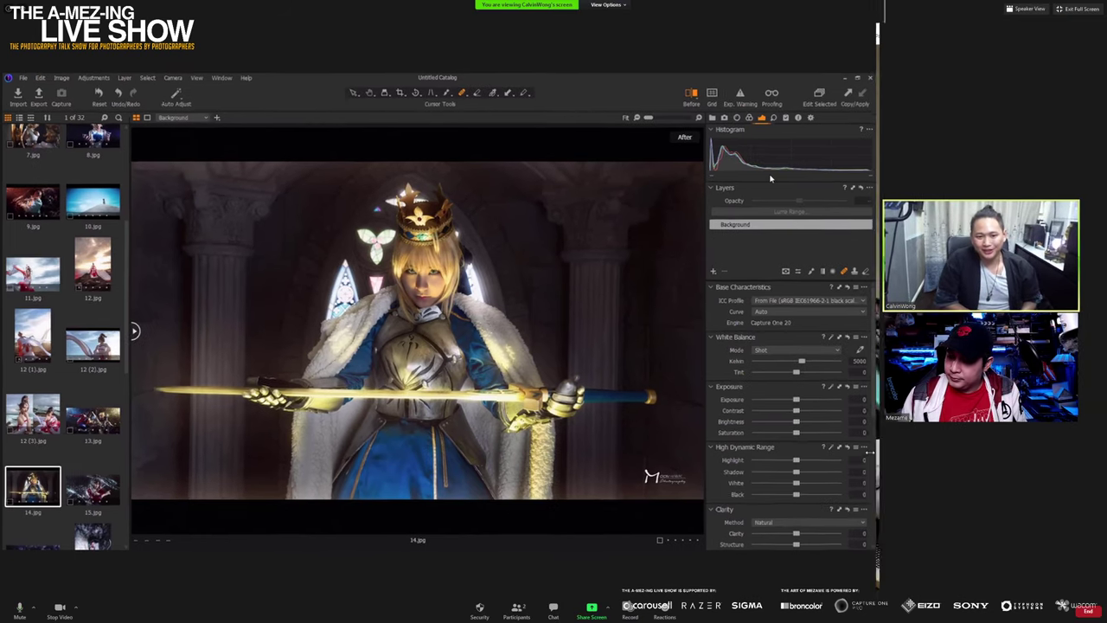
pyautogui.moveTo(871, 451); pyautogui.dragTo(741, 452)
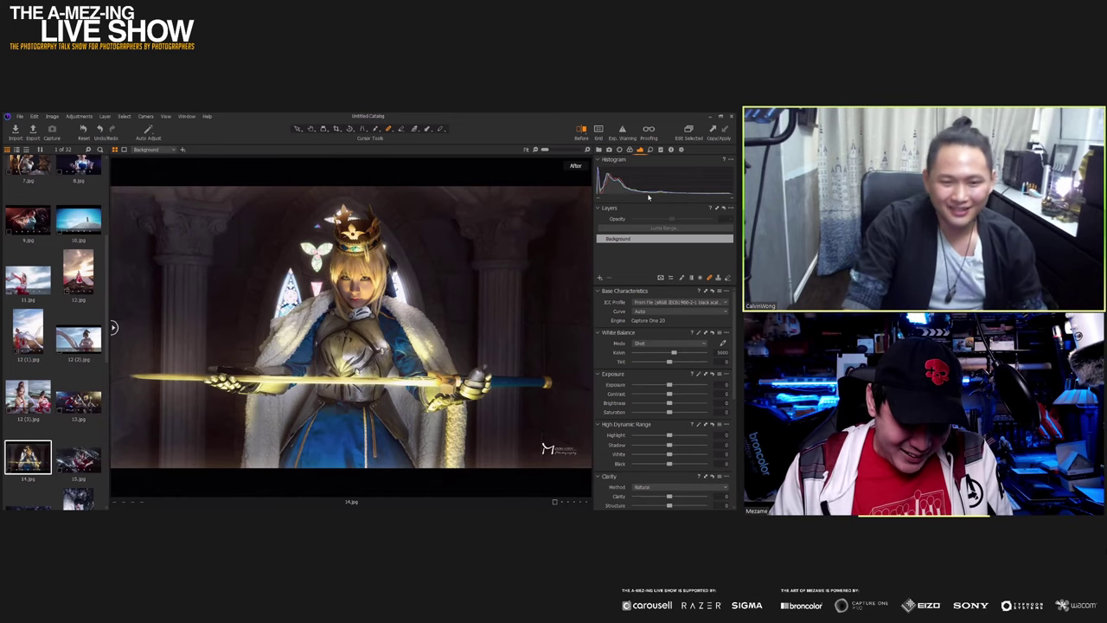
# Open the Work folder in the library and view the perfume photo MCO (1).jpg
pyautogui.scroll(-1, 98, 396)
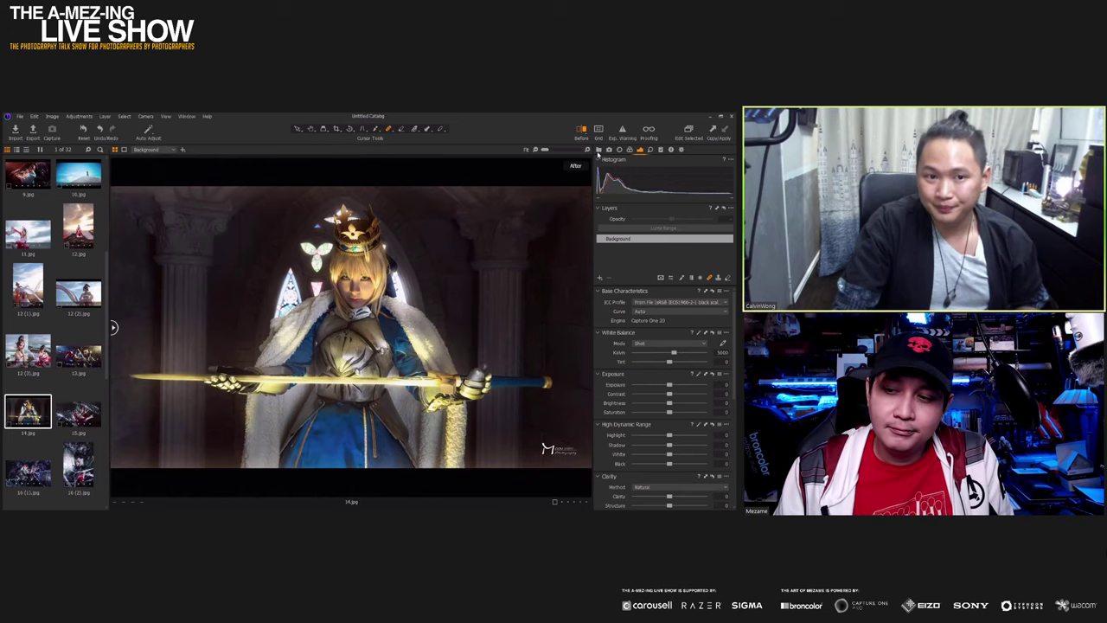
pyautogui.click(598, 151)
pyautogui.click(623, 266)
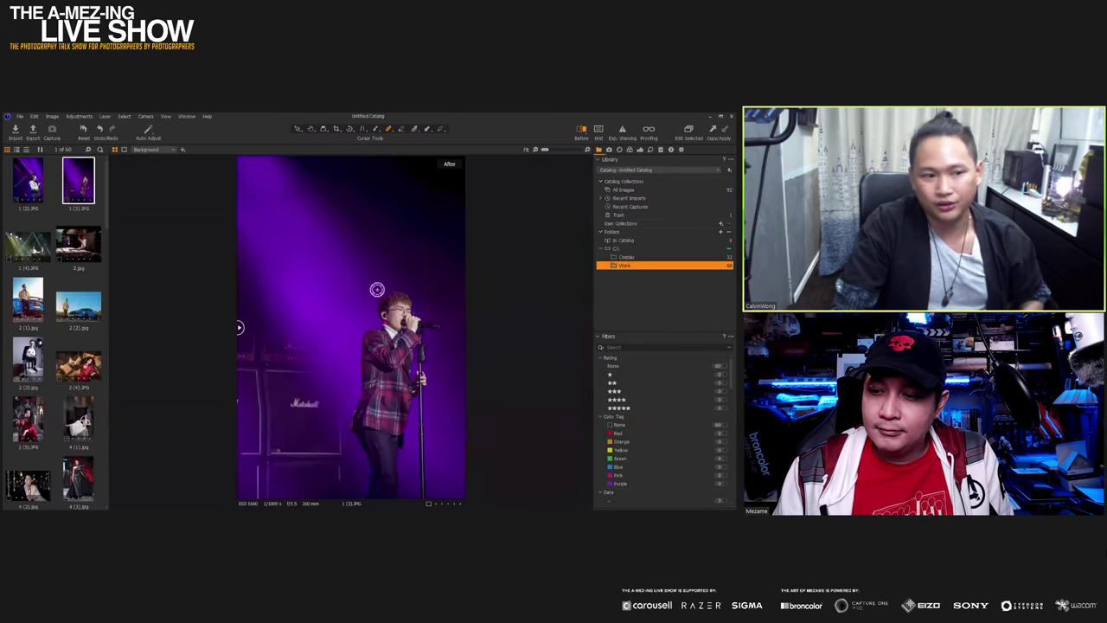
pyautogui.scroll(-3, 74, 309)
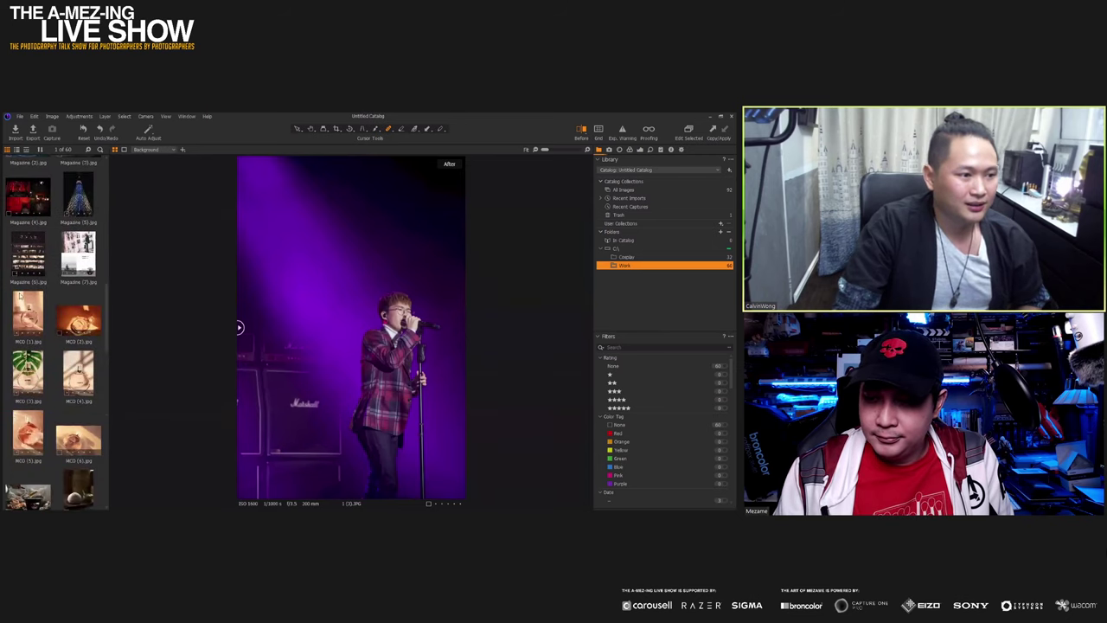
pyautogui.click(28, 317)
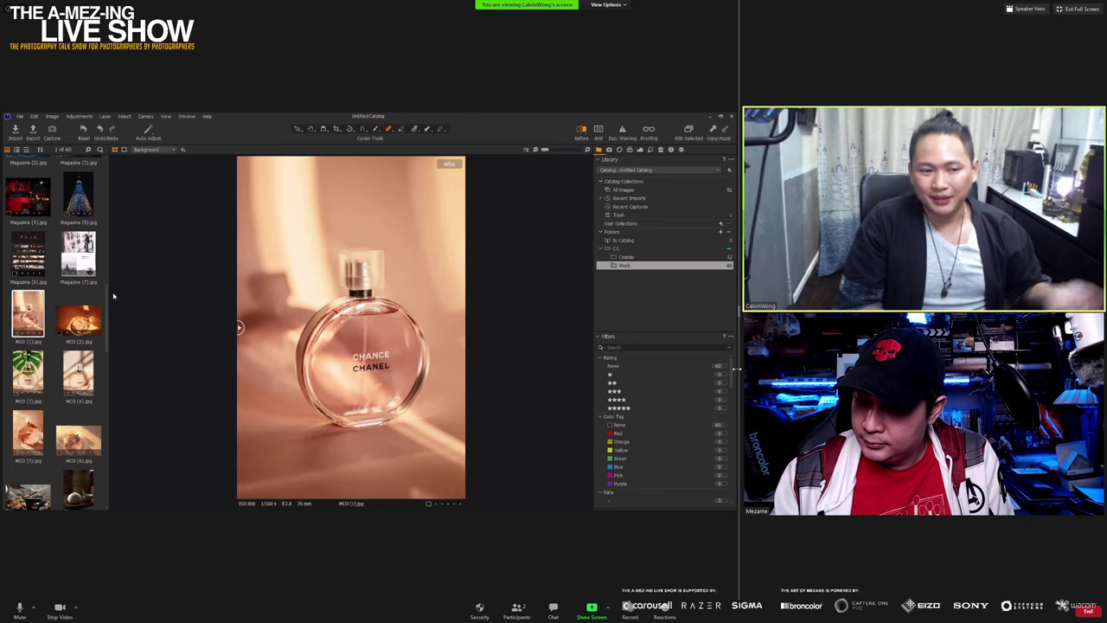
# Enlarge the shared screen area and view the perfume photos MCO (2).jpg through MCO (5).jpg in turn
pyautogui.moveTo(737, 372); pyautogui.dragTo(922, 364)
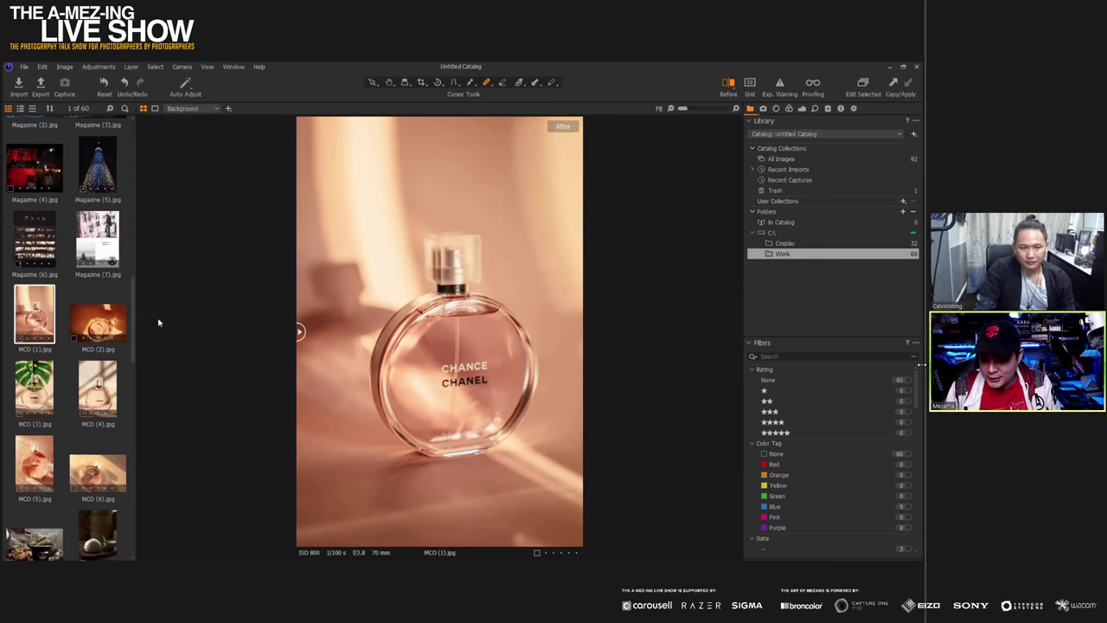
pyautogui.click(83, 328)
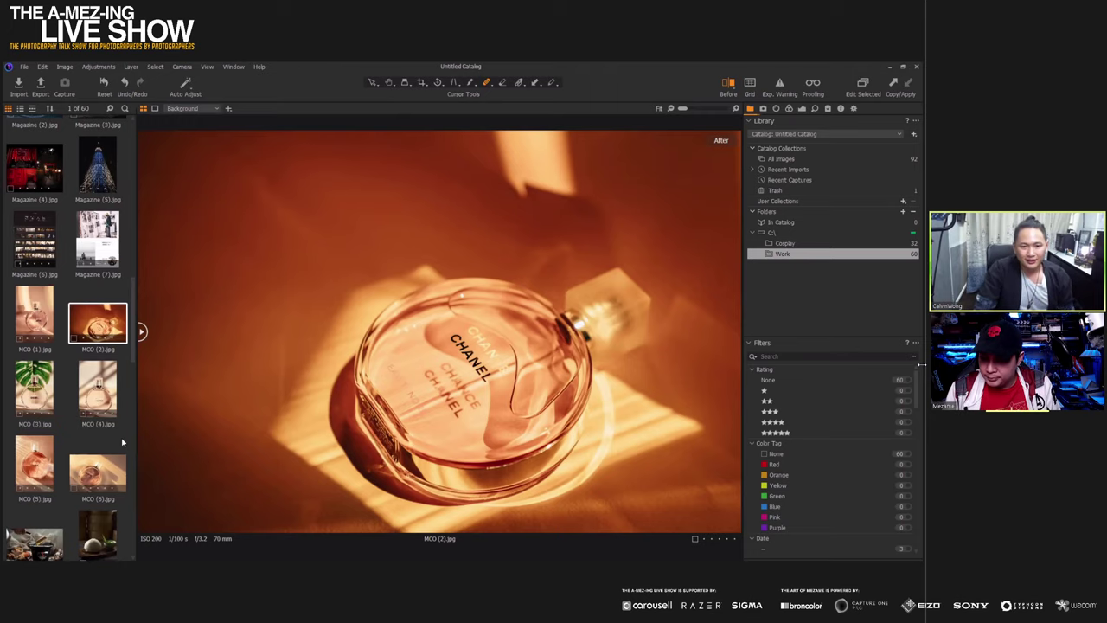
pyautogui.click(35, 394)
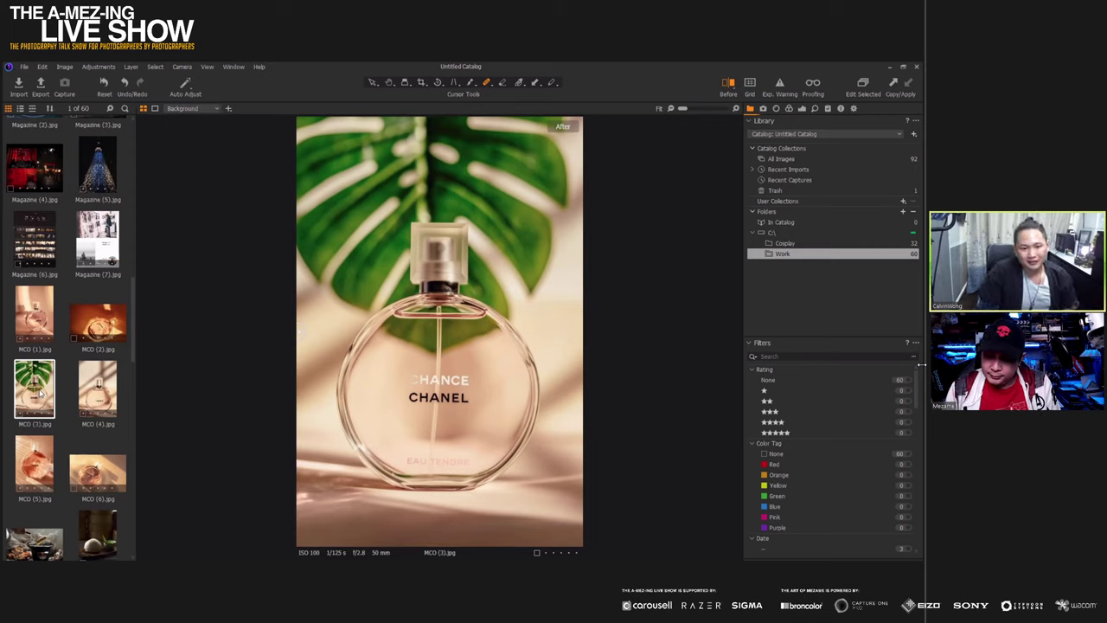
pyautogui.click(102, 394)
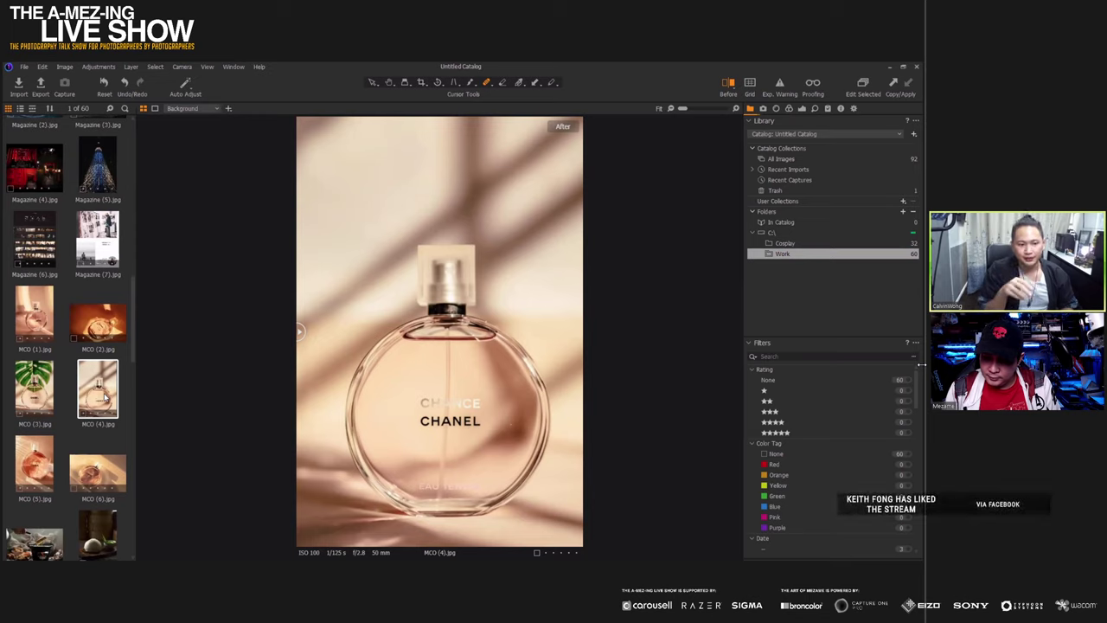
pyautogui.click(27, 461)
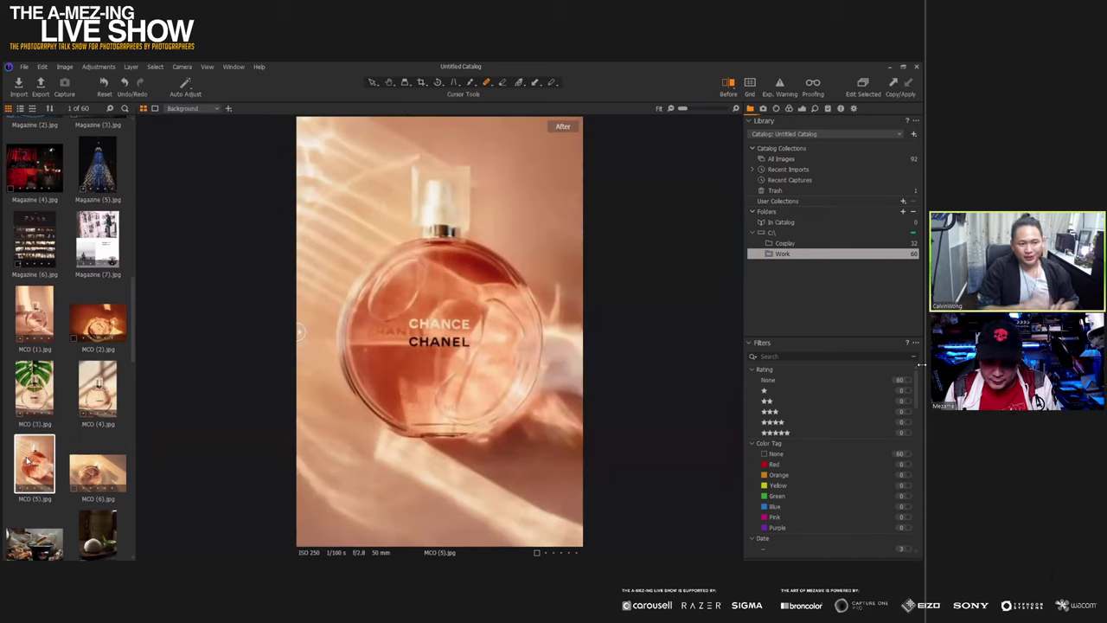